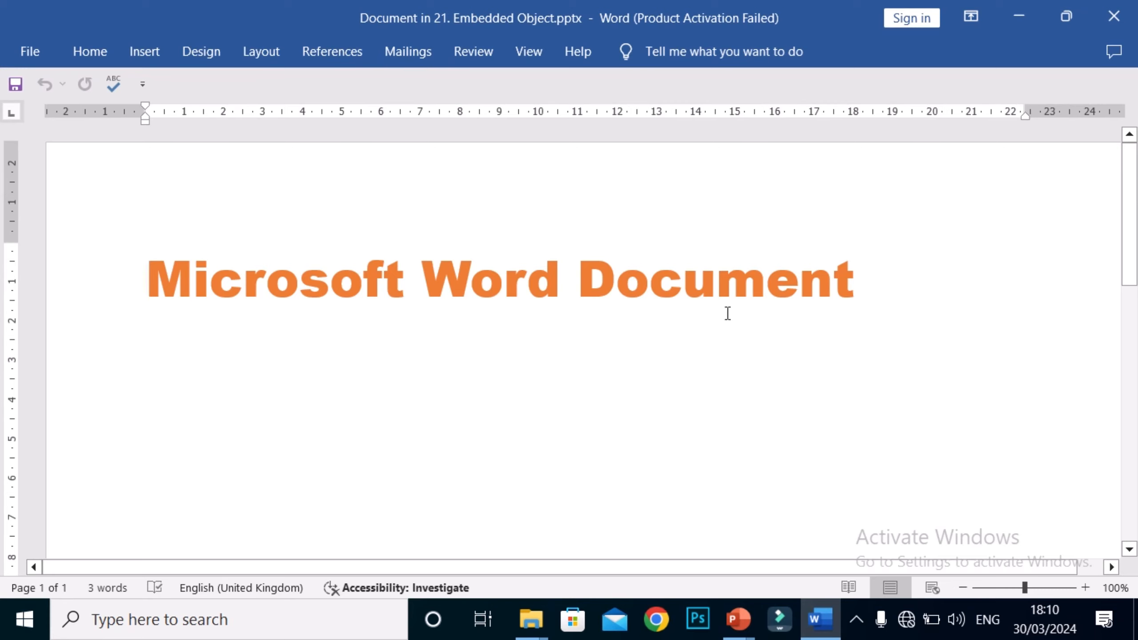
- Add the line "This is here and we want it here" below the heading of the embedded Word document and close it
left_click(476, 376)
type("Tjos")
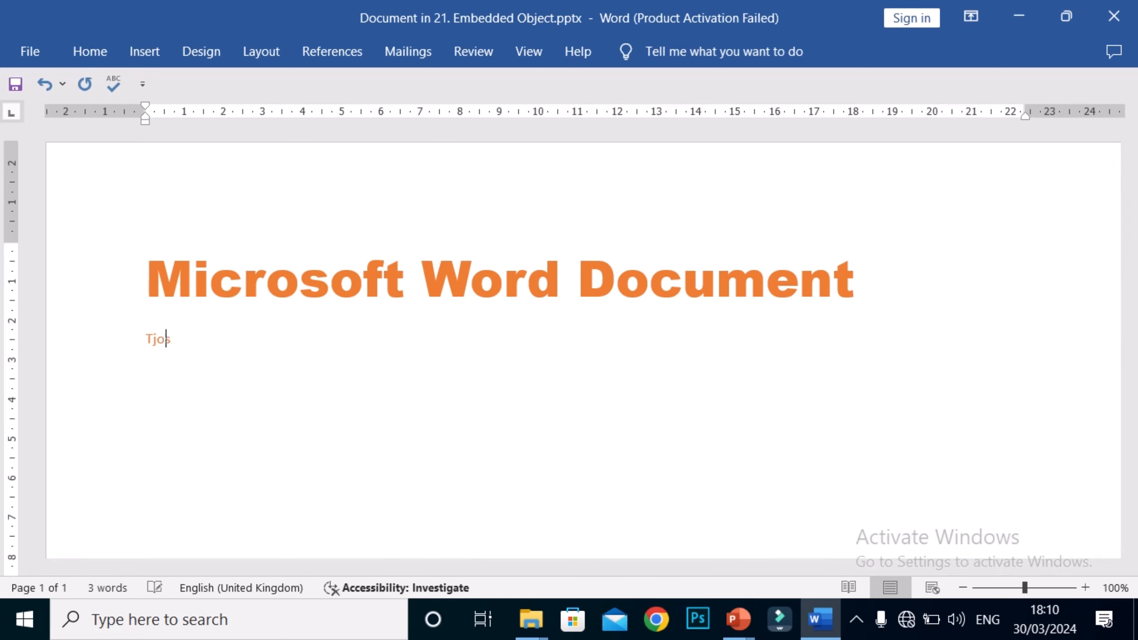
key("BackSpace")
key("BackSpace")
key("BackSpace")
type("ho")
key("BackSpace")
type("is is here and we wan")
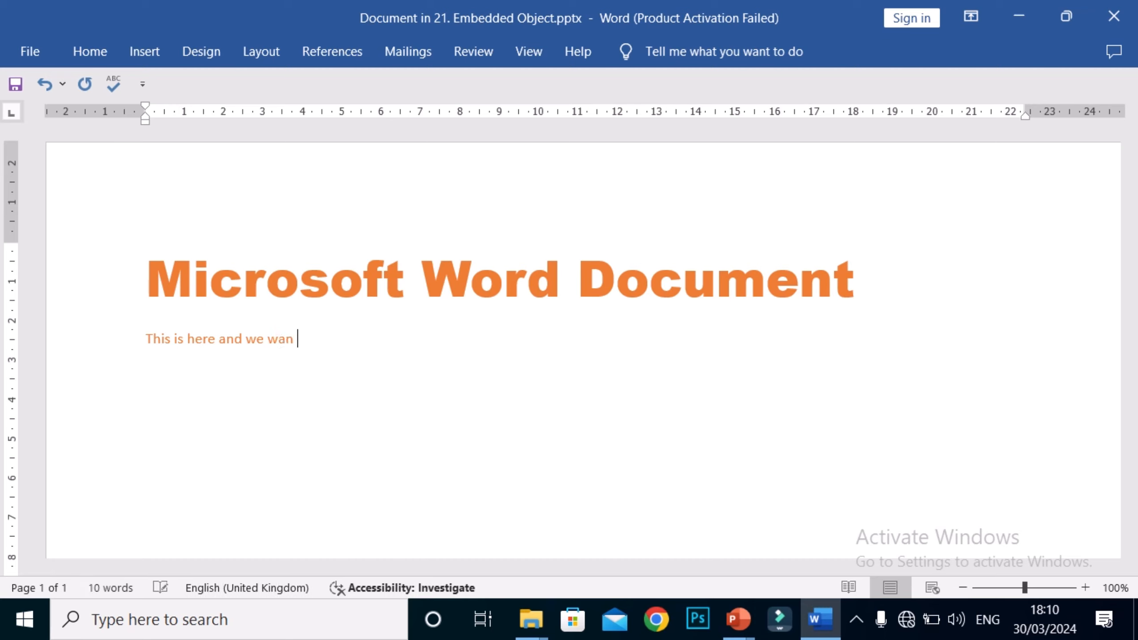
type(" tit here")
key("Left")
key("Left")
key("Left")
key("Left")
key("Left")
key("Left")
key("Left")
type("t")
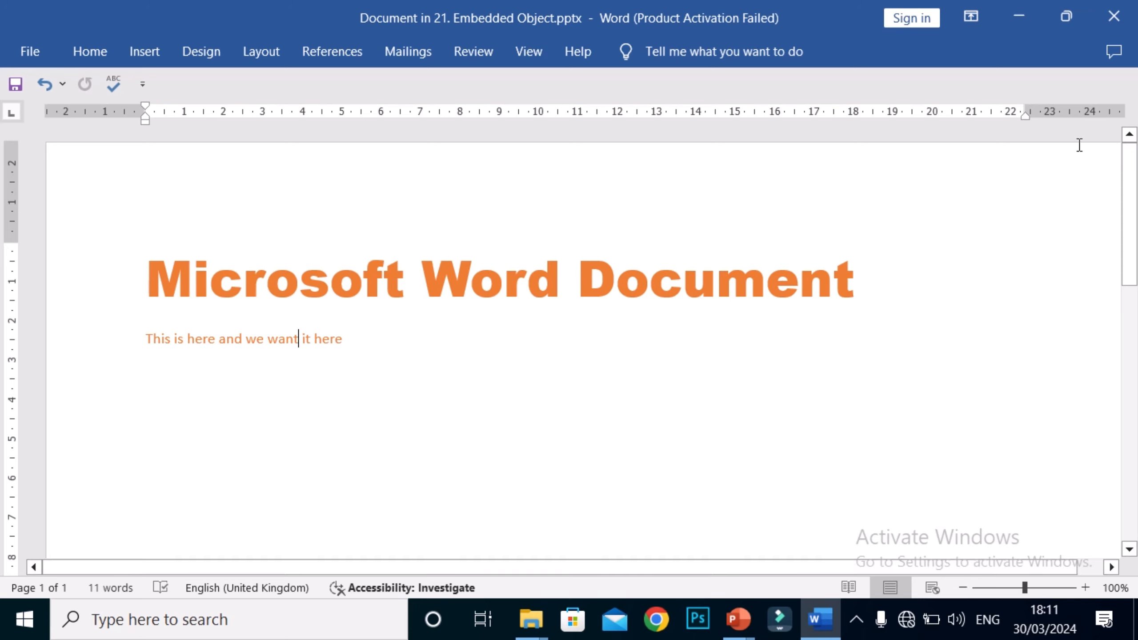
left_click(1115, 18)
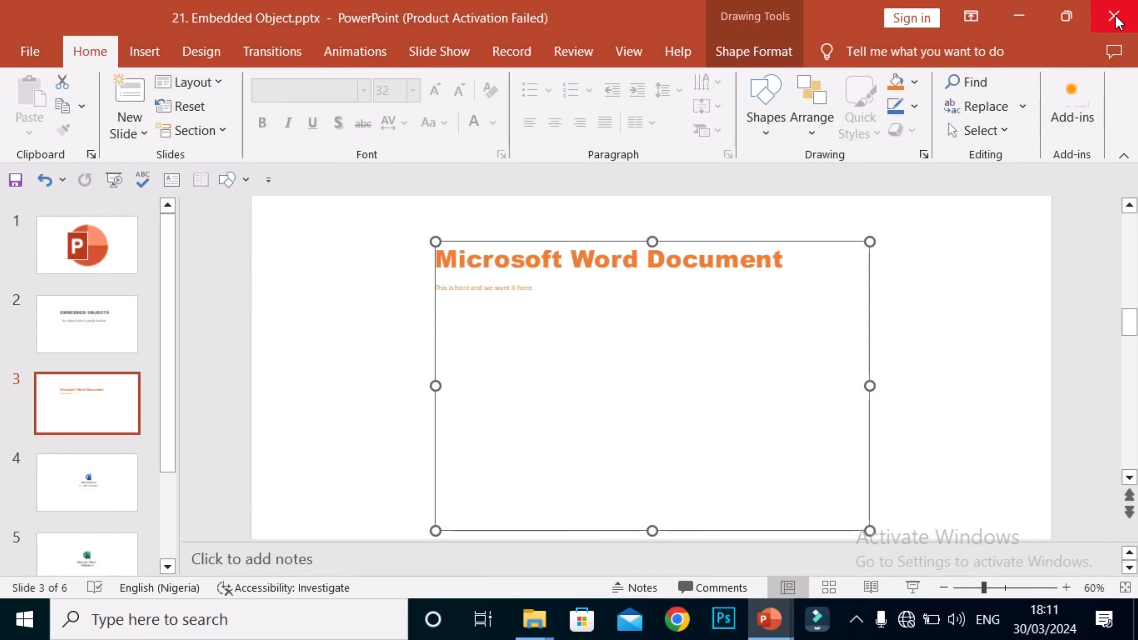
- Inspect the embedded Word document and its added line on slide 3
left_click(932, 388)
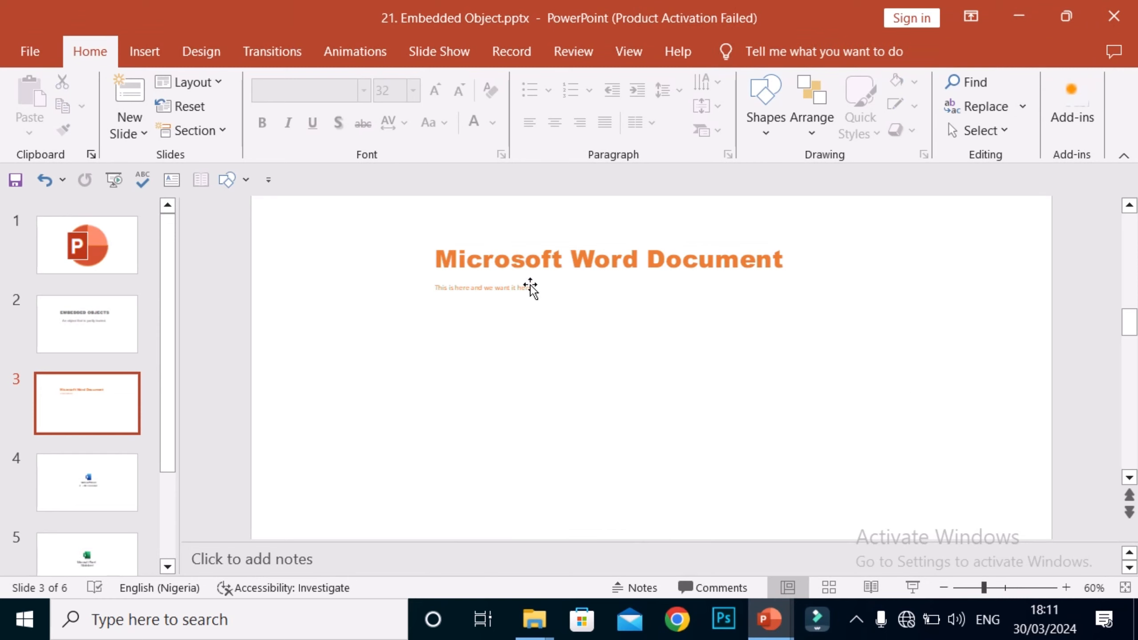
left_click(588, 316)
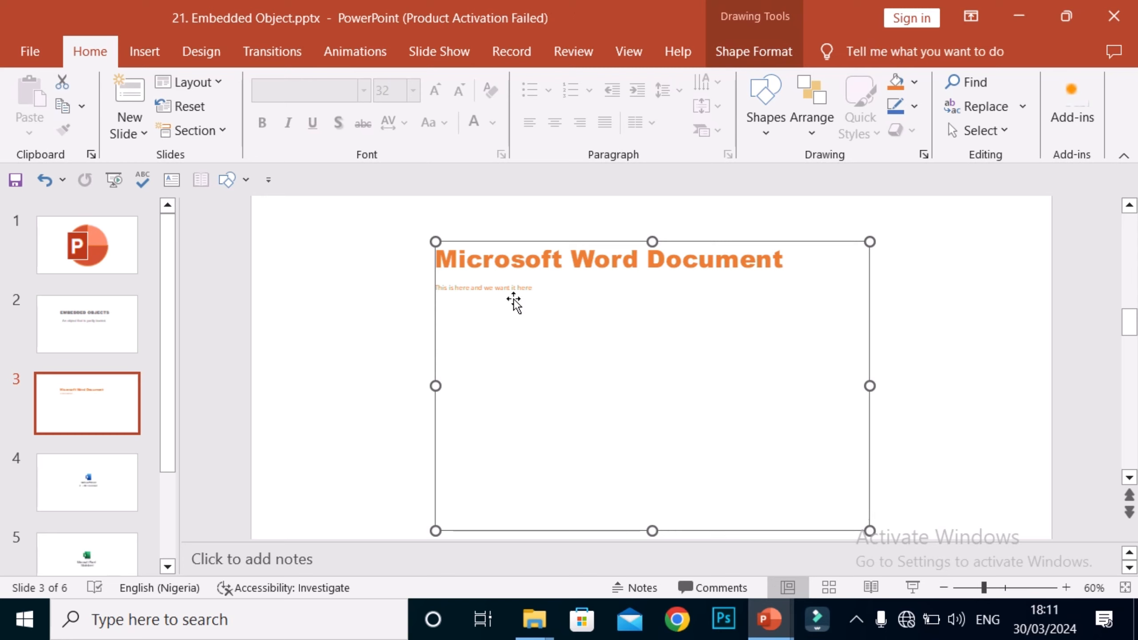
left_click(294, 339)
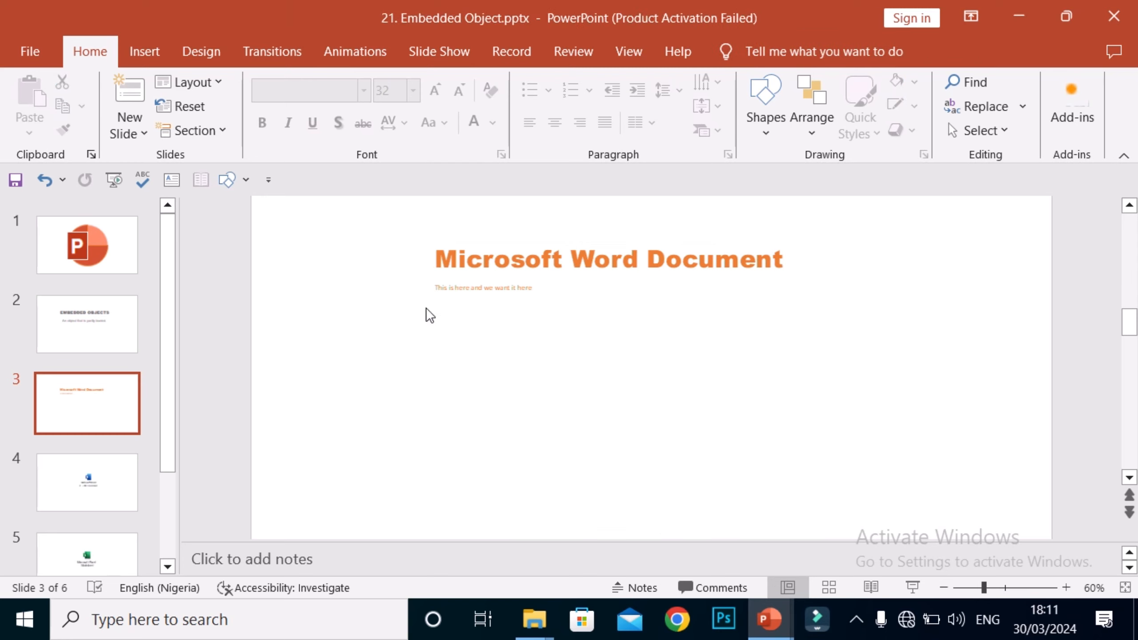
left_click(493, 297)
left_click(365, 326)
left_click(590, 344)
left_click(332, 348)
- Open the Word document embedded as an icon on slide 4, dismiss the activation notice and return to the presentation
left_click(106, 458)
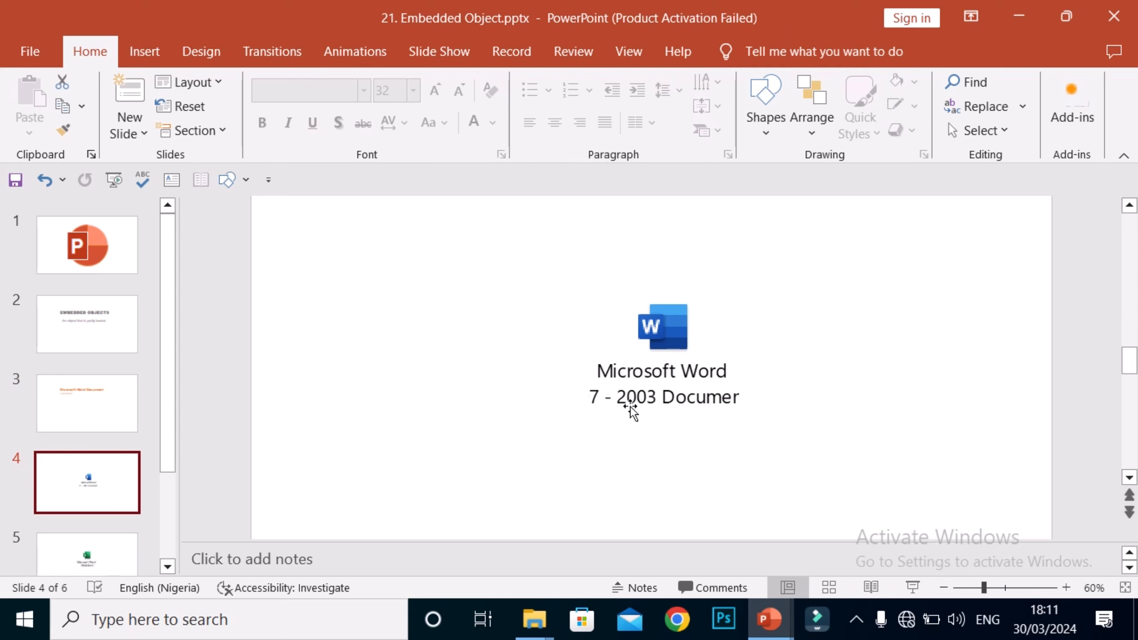
double_click(645, 359)
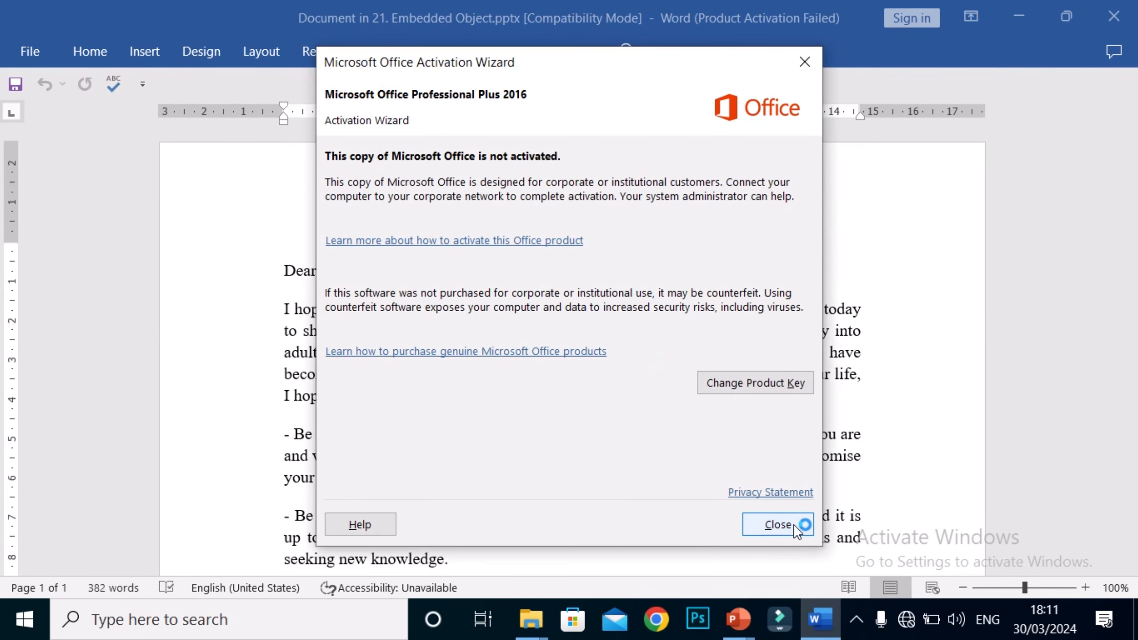
left_click(779, 524)
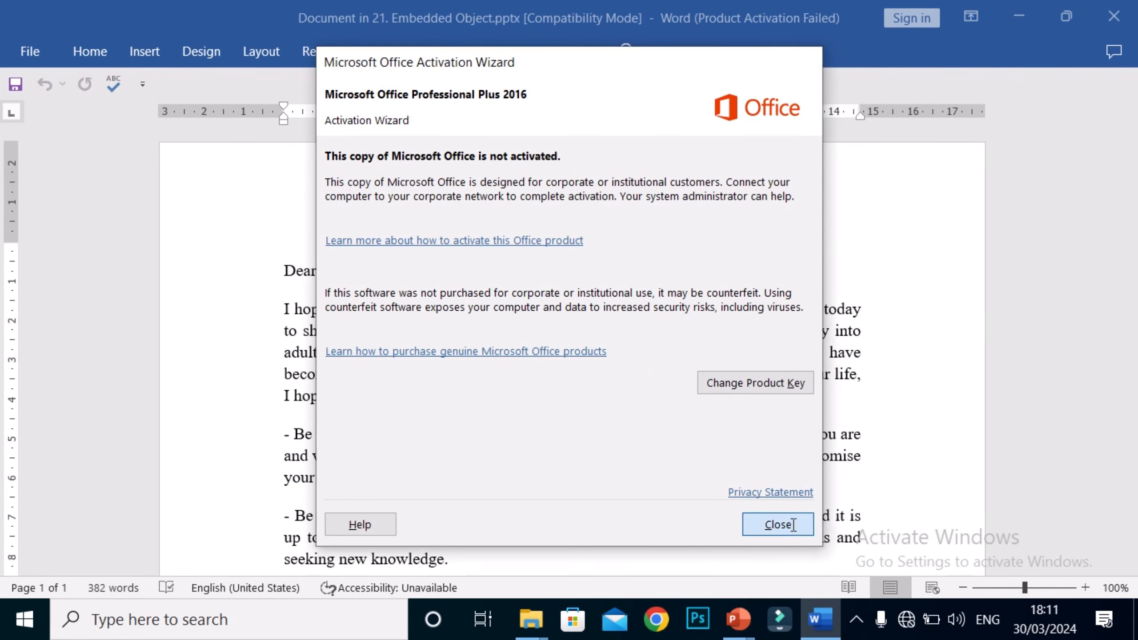
left_click(1036, 7)
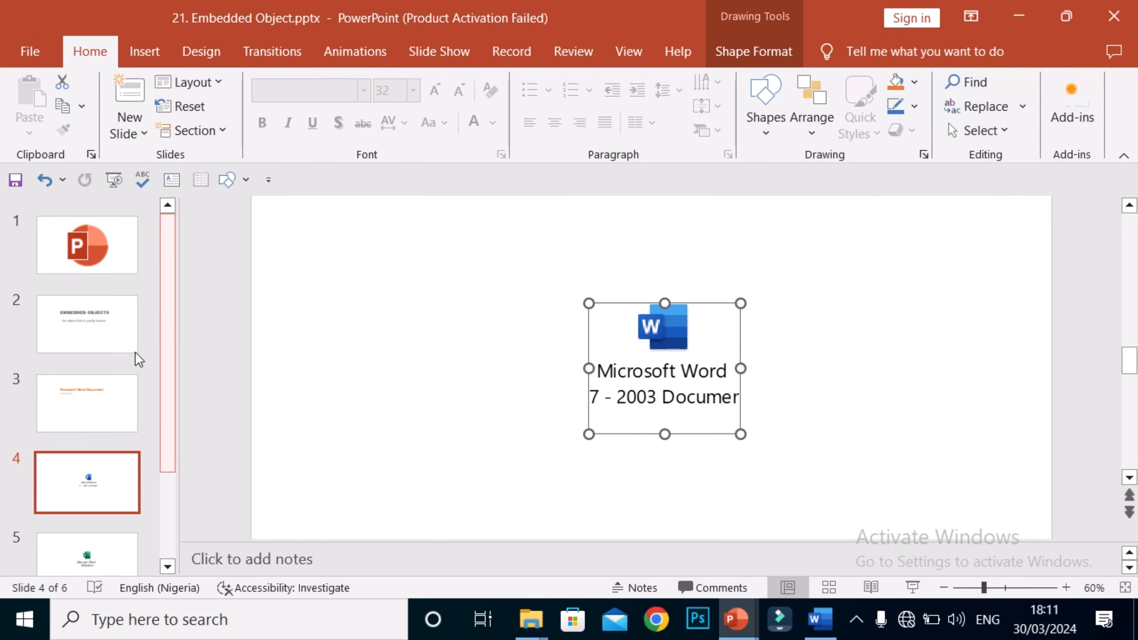
- View the embedded document on slide 3 for comparison and reopen the Word document behind the icon on slide 4
left_click(79, 394)
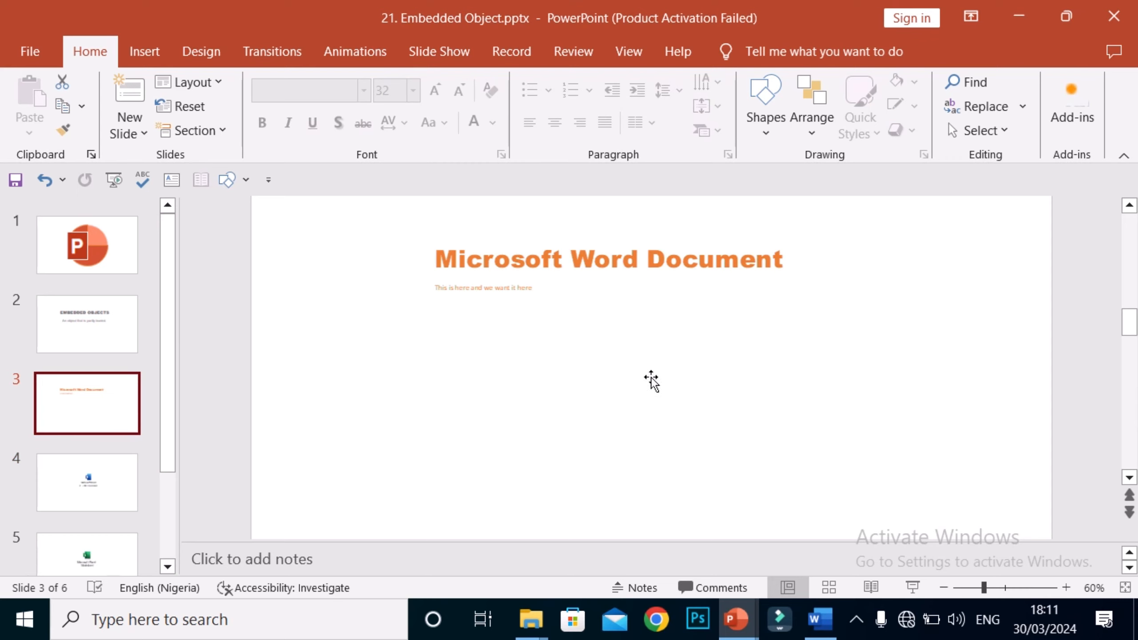
left_click(92, 485)
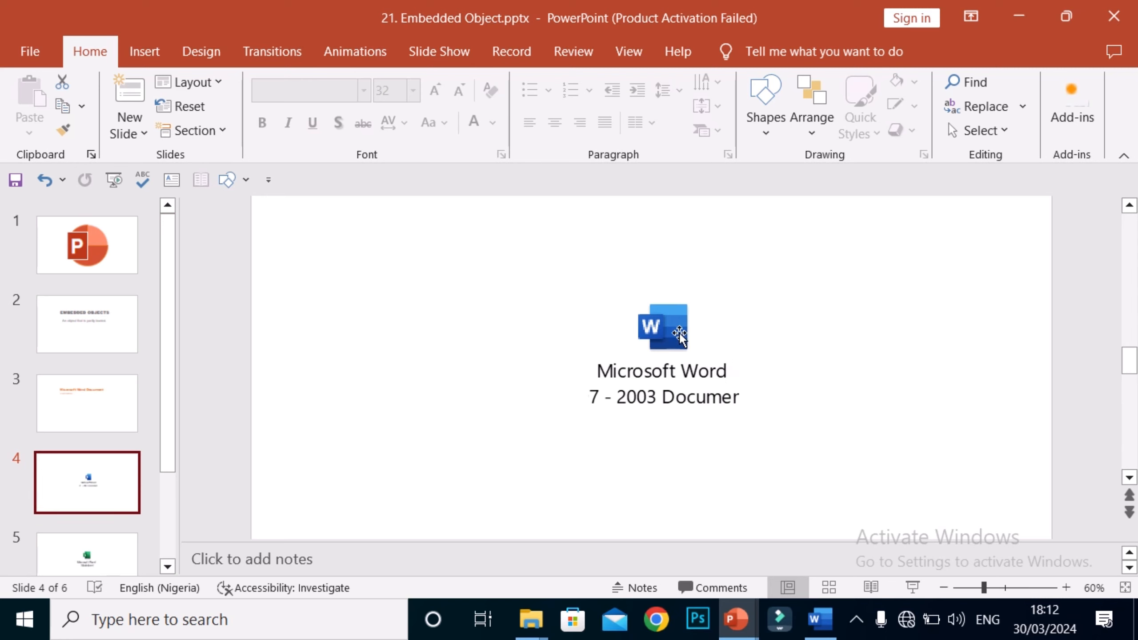
left_click(661, 354)
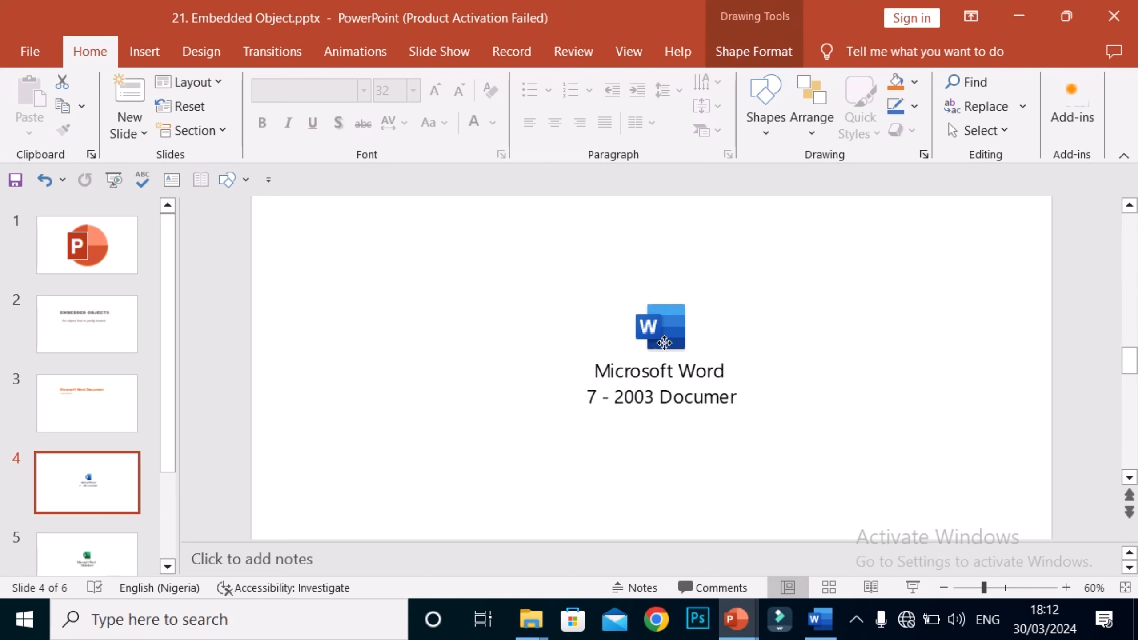
double_click(663, 348)
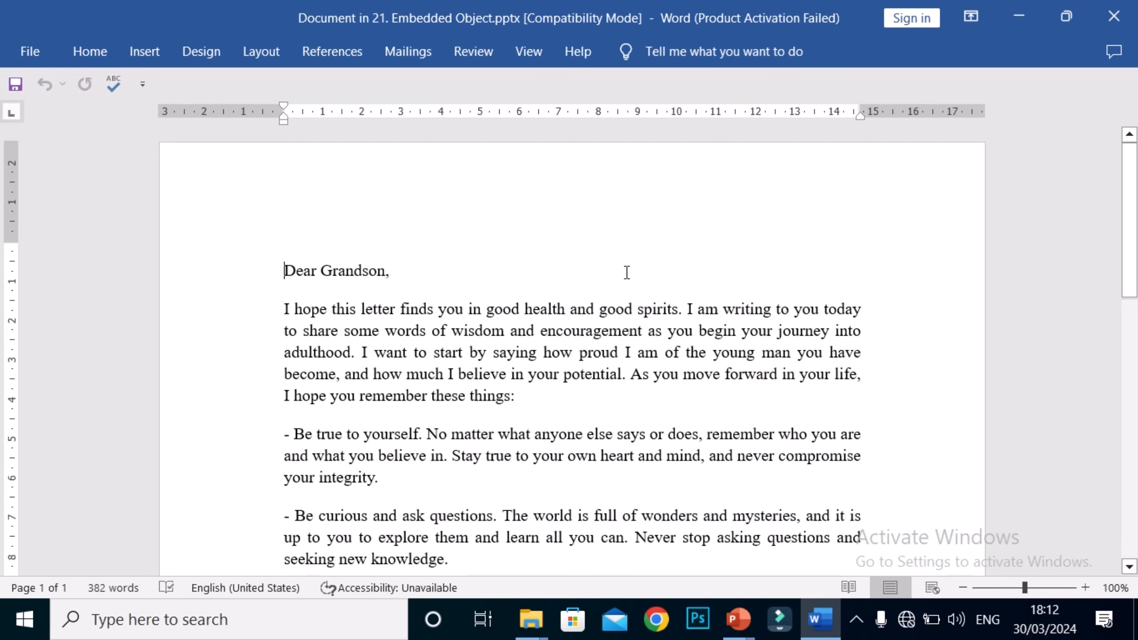
- Skim the letter from its greeting down to the advice on taking risks and return to the greeting
key("Down")
key("Down")
key("Down")
key("Down")
key("Down")
key("Down")
key("Down")
key("Down")
key("Down")
key("Down")
key("Down")
key("Down")
key("Down")
key("Down")
key("Down")
key("Down")
key("Down")
key("Down")
key("Down")
key("Down")
key("Down")
key("Down")
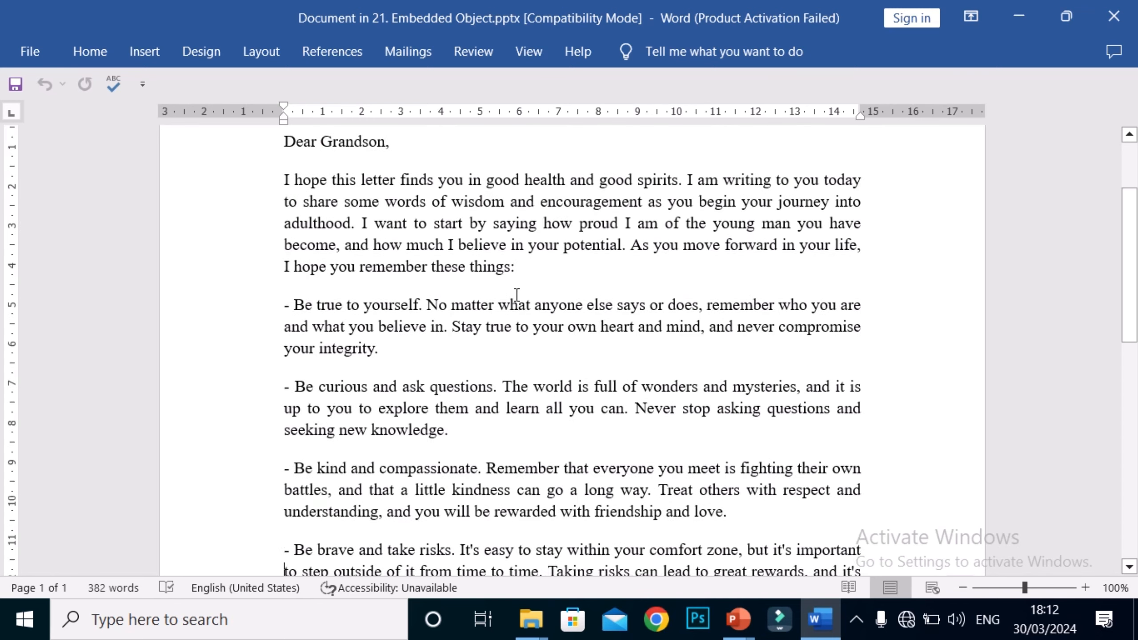
key("Up")
key("Up")
key("Up")
key("Up")
key("Up")
key("Up")
key("Up")
key("Up")
key("Up")
key("Up")
key("Up")
key("Up")
key("Up")
key("Up")
key("Up")
key("Up")
key("Up")
key("Up")
key("Up")
key("Up")
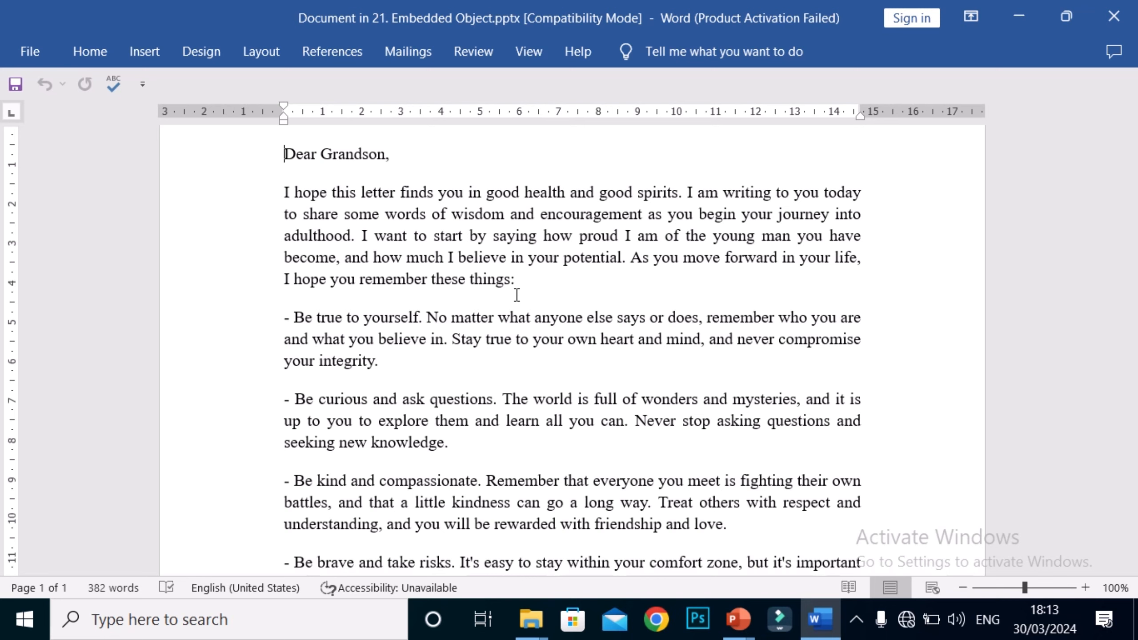
- Read the whole letter from the opening paragraph through the closing signature
key("Down")
key("Down")
key("Down")
key("Down")
key("Down")
key("Down")
key("Down")
key("Down")
key("Down")
key("Down")
key("Down")
key("Down")
key("Down")
key("Down")
key("Down")
key("Down")
key("Down")
key("Down")
key("Down")
key("Down")
key("Down")
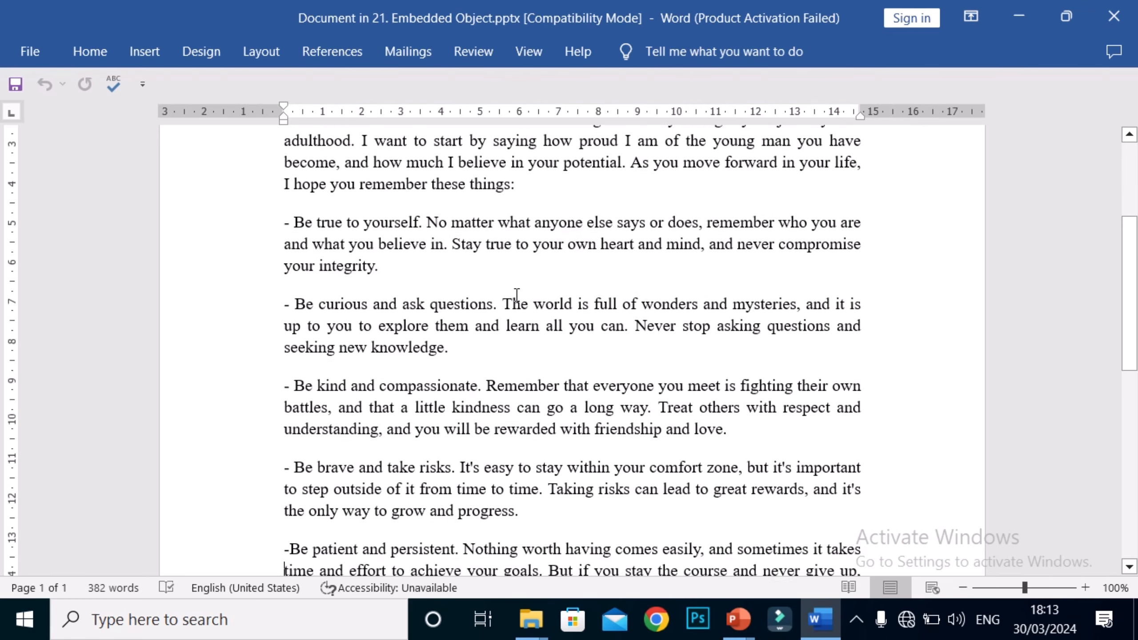
key("Down")
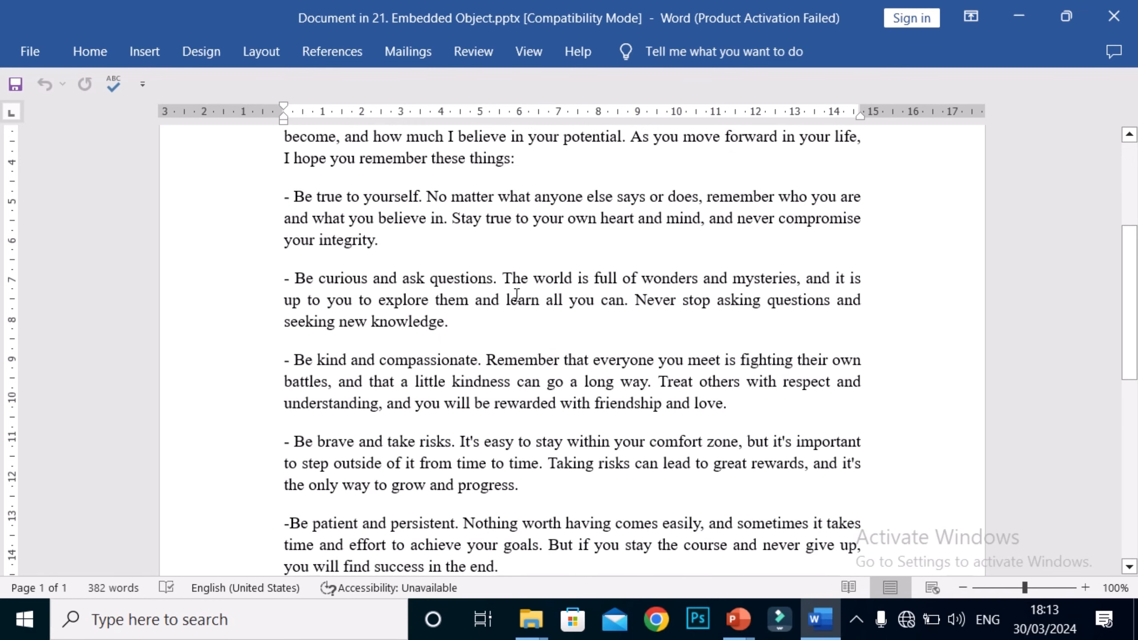
key("Down")
key("Down")
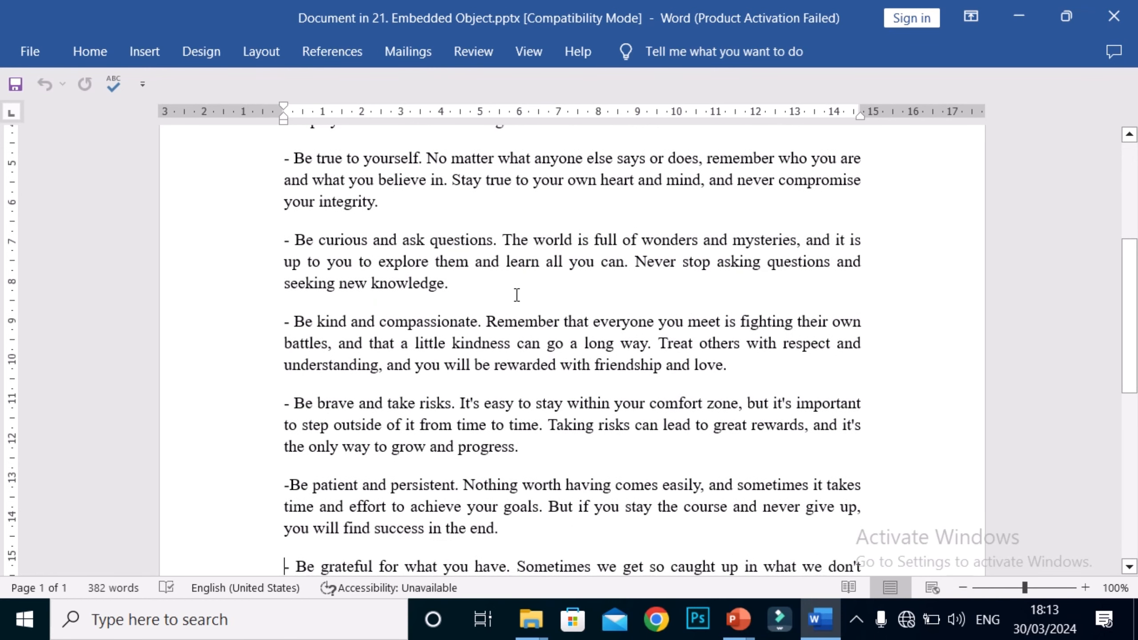
key("Down")
key("Down")
key("Down")
key("Down")
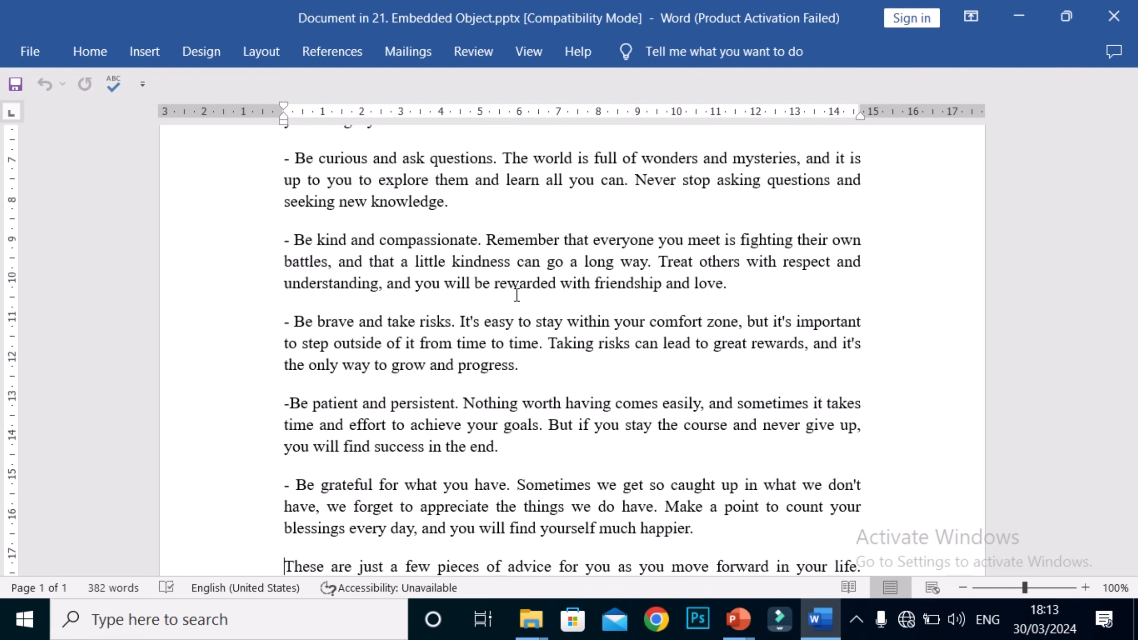
scroll(516, 295, "down", 3)
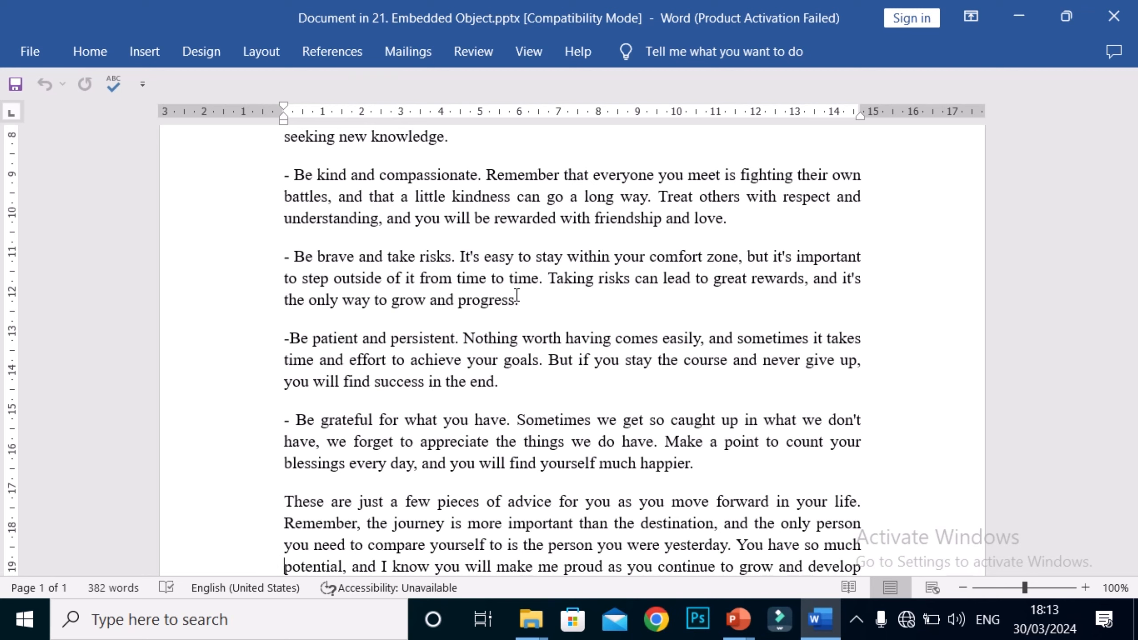
key("Down")
key("Down")
key("Down")
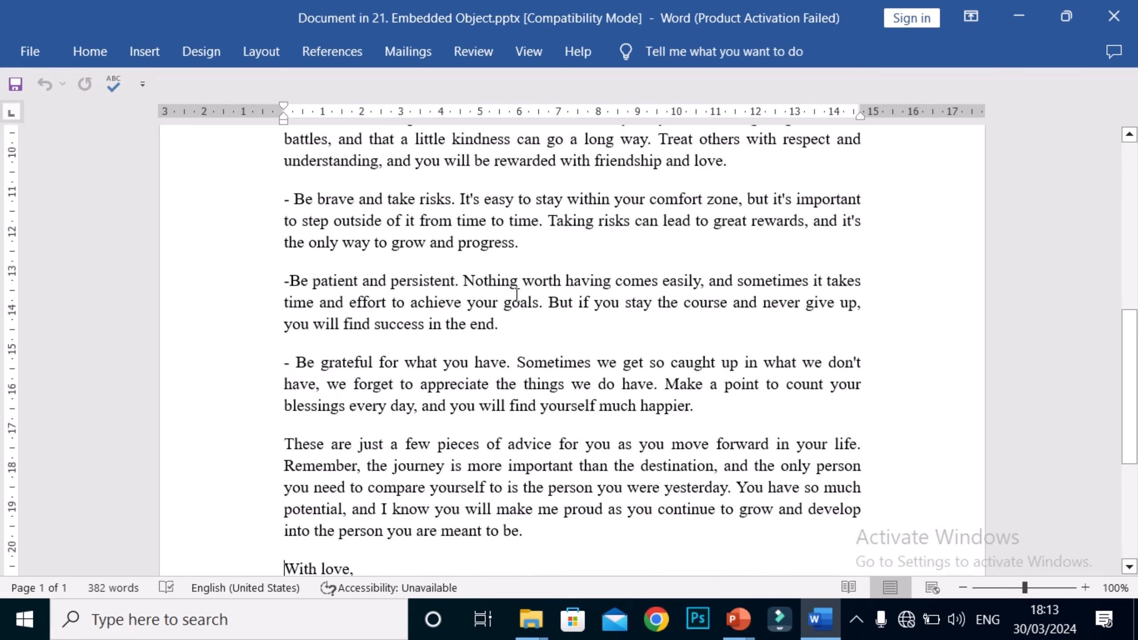
key("Down")
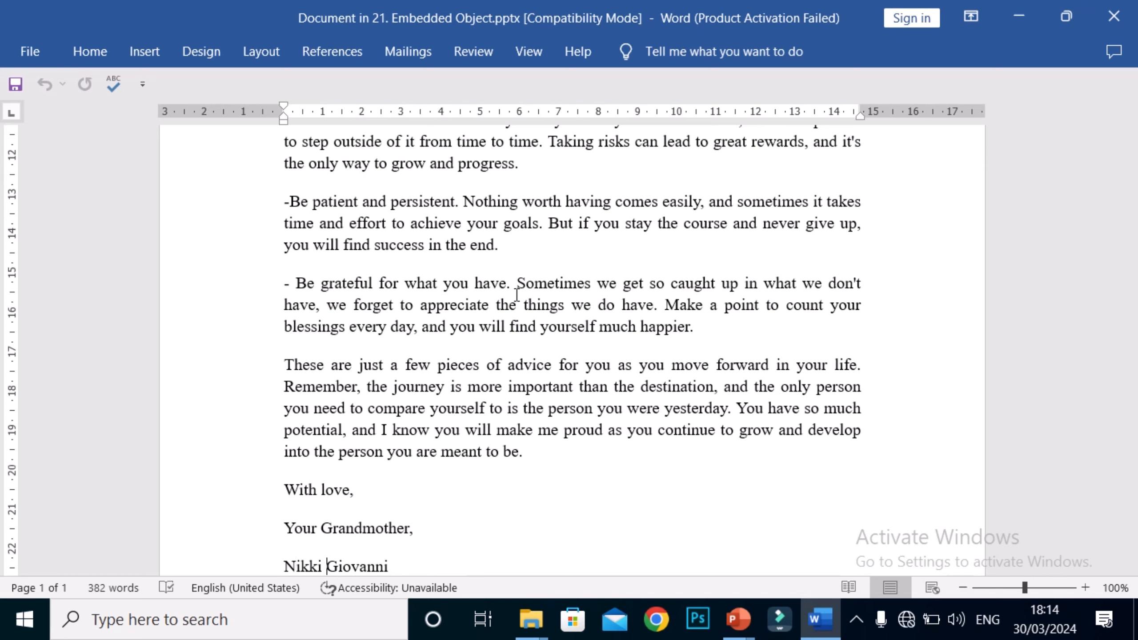
- Add an empty line after the signature at the end of the letter and close the embedded document
key("Right")
key("Right")
key("Right")
key("Right")
key("Right")
key("Right")
key("Right")
key("Return")
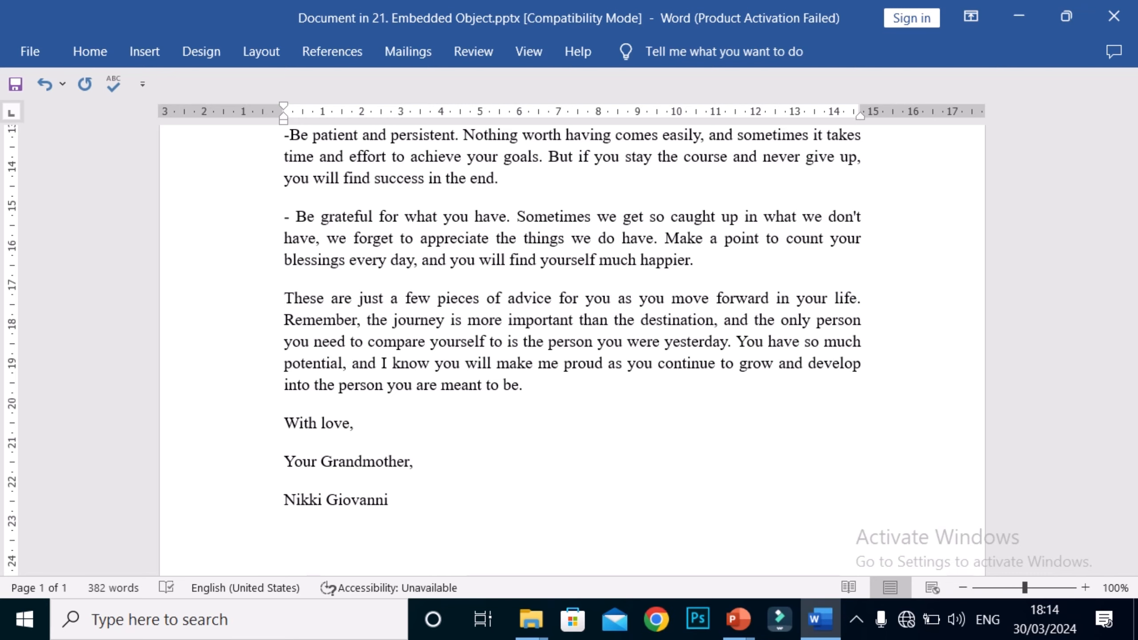
left_click(1134, 25)
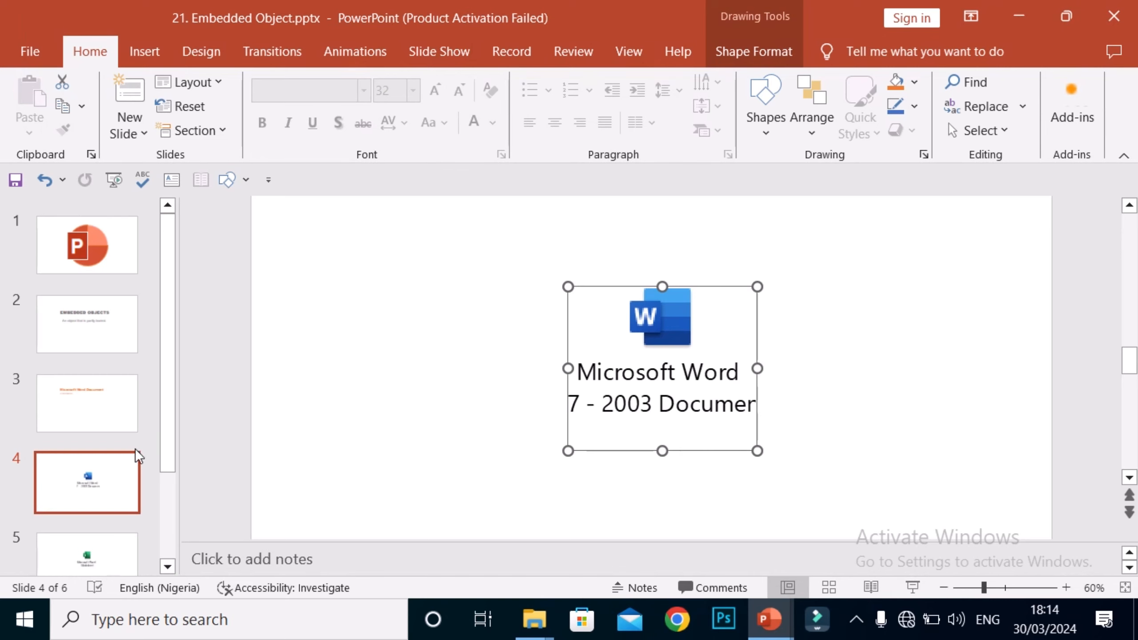
- Add a new blank slide directly after slide 3
left_click(81, 544)
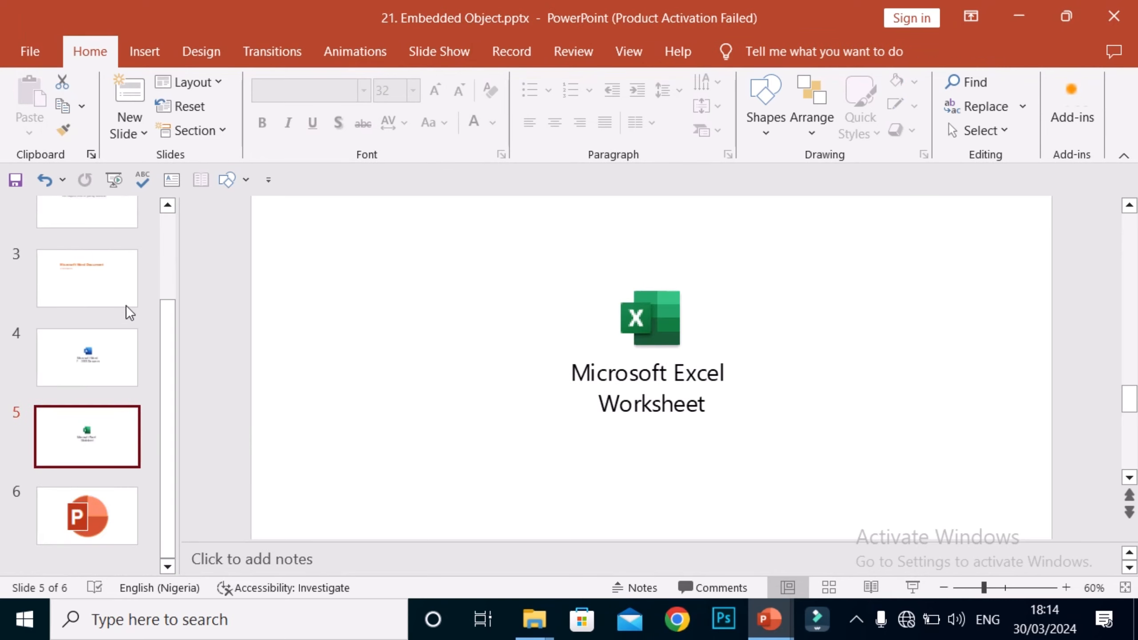
left_click(88, 294)
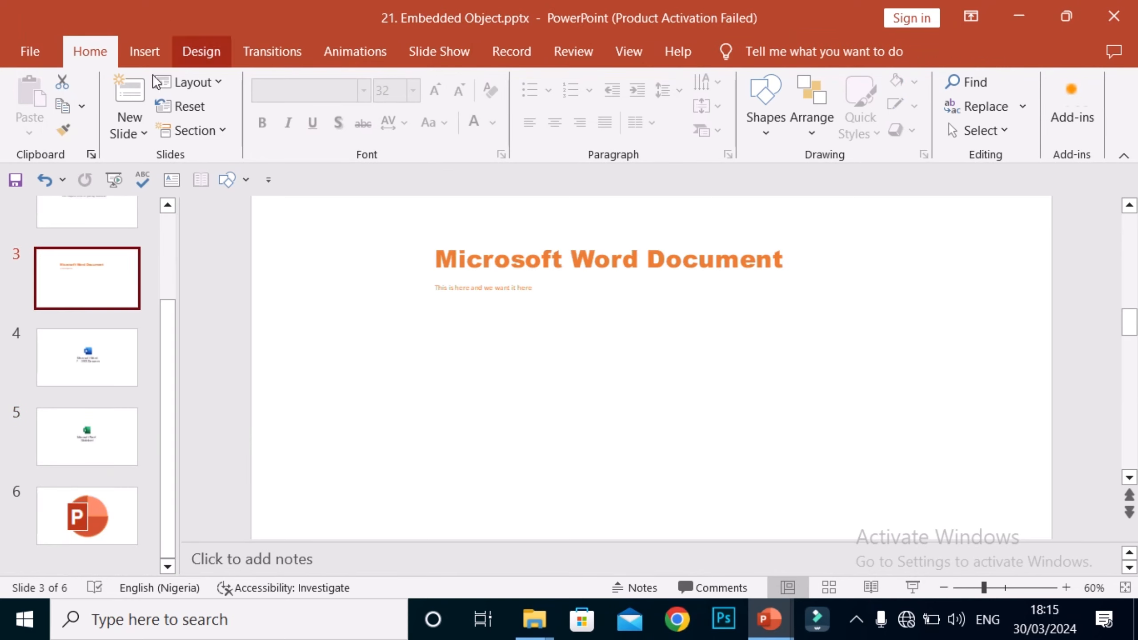
left_click(132, 99)
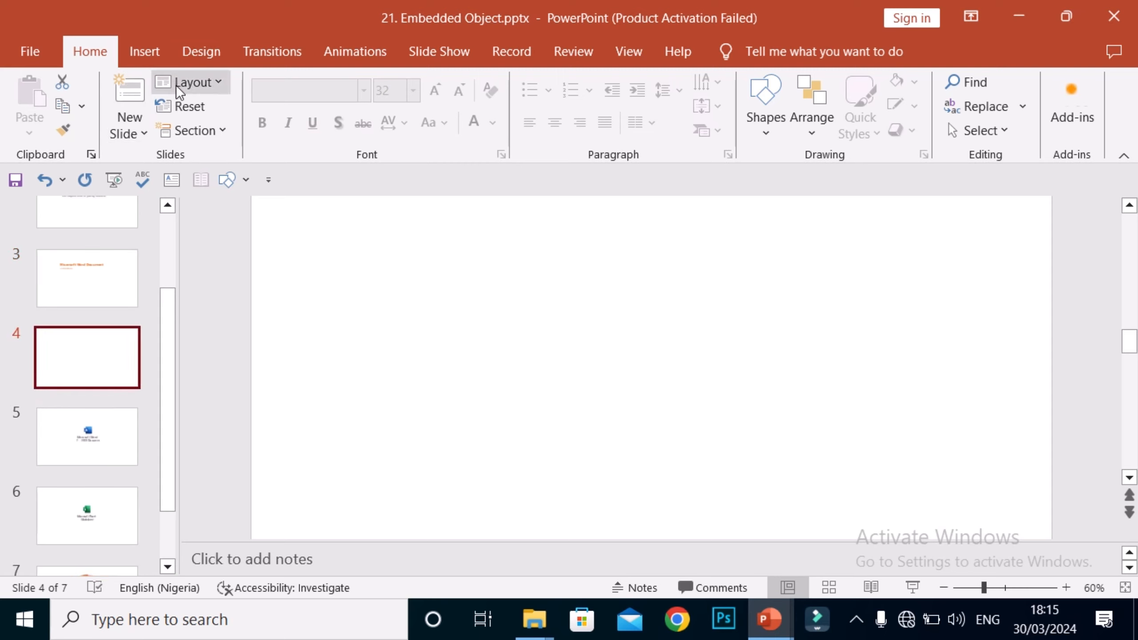
- Insert a newly created Microsoft Word Document object on the blank slide 4 and dismiss the activation notice
left_click(151, 59)
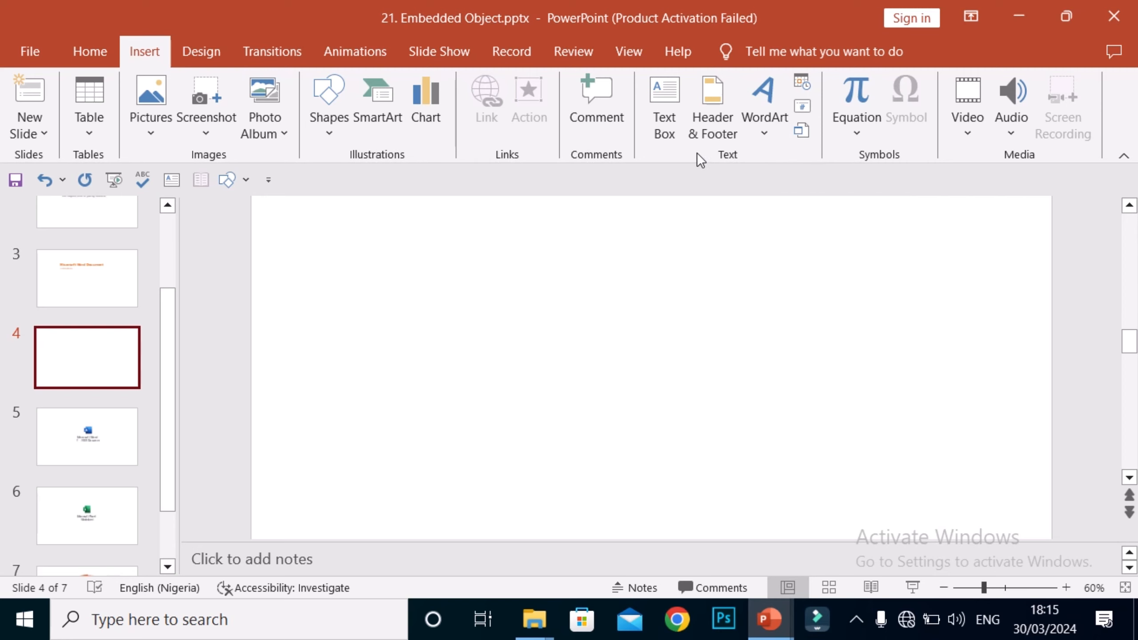
left_click(805, 131)
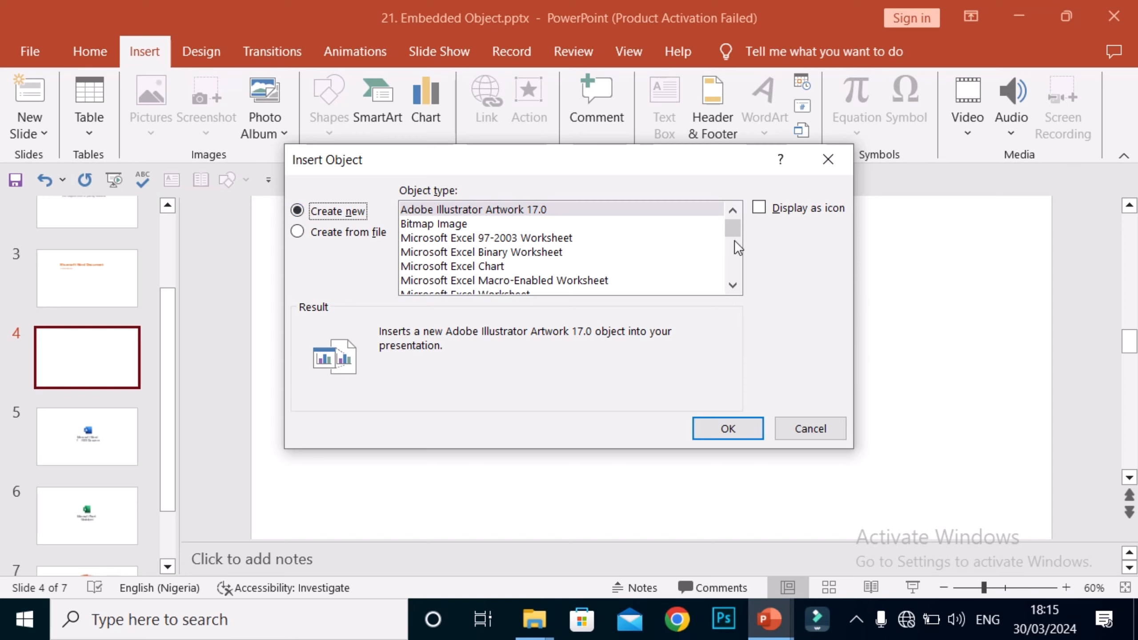
left_click_drag(735, 221, 729, 253)
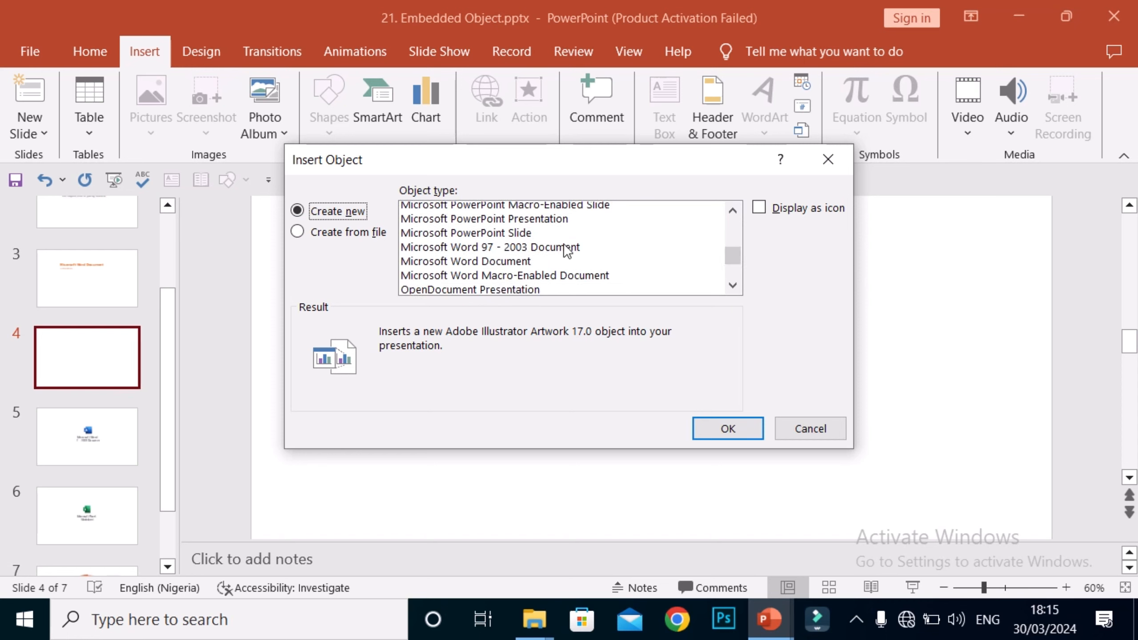
left_click(512, 263)
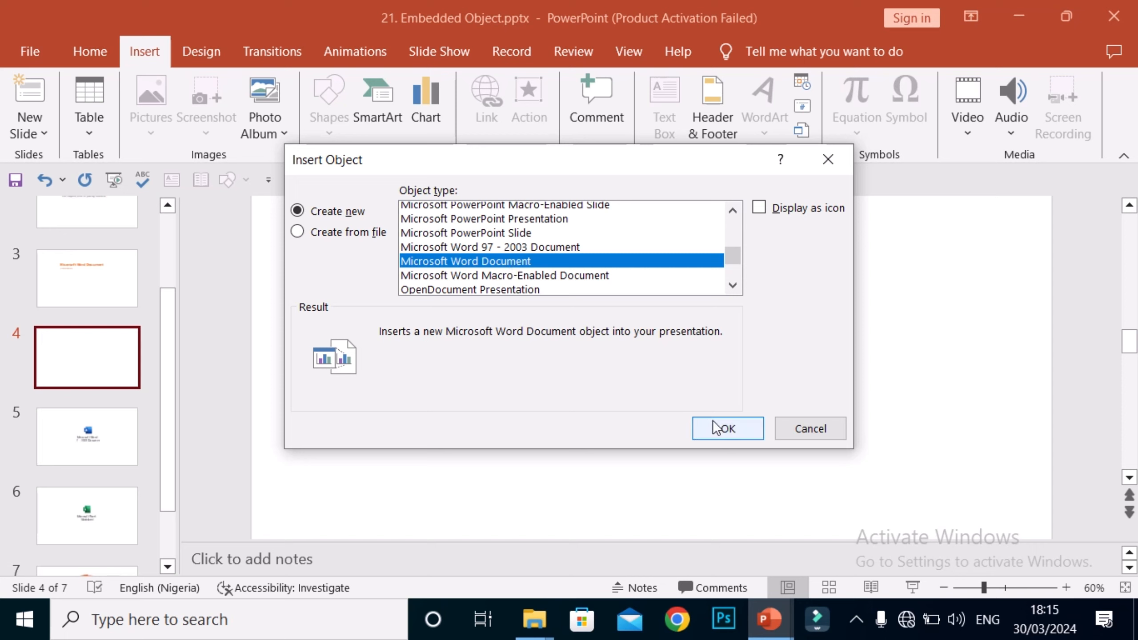
left_click(730, 432)
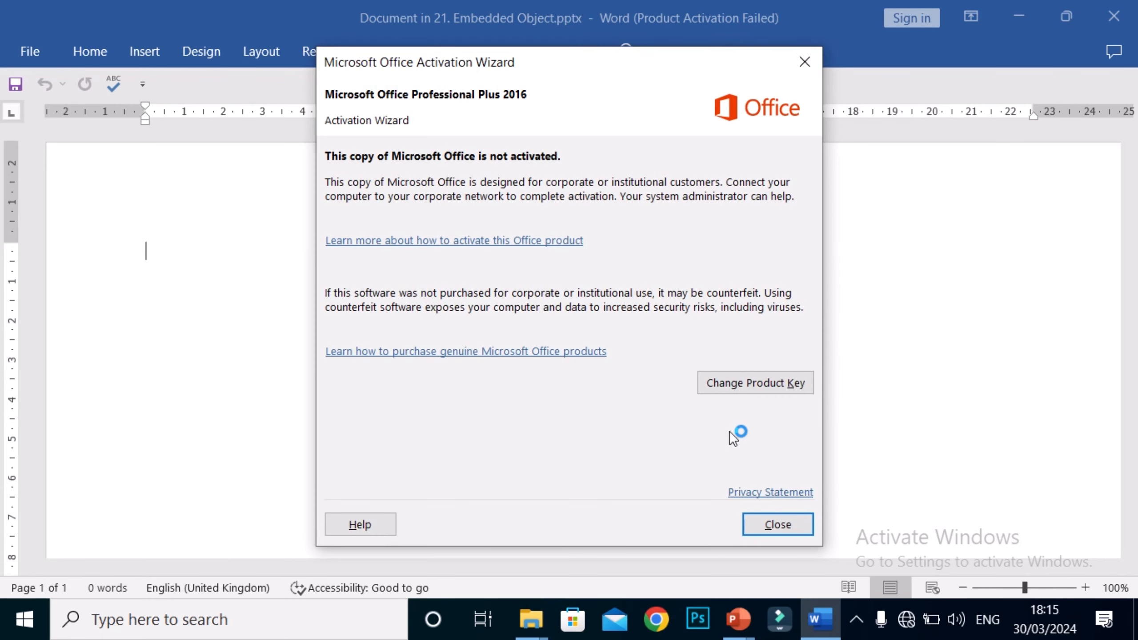
left_click(798, 530)
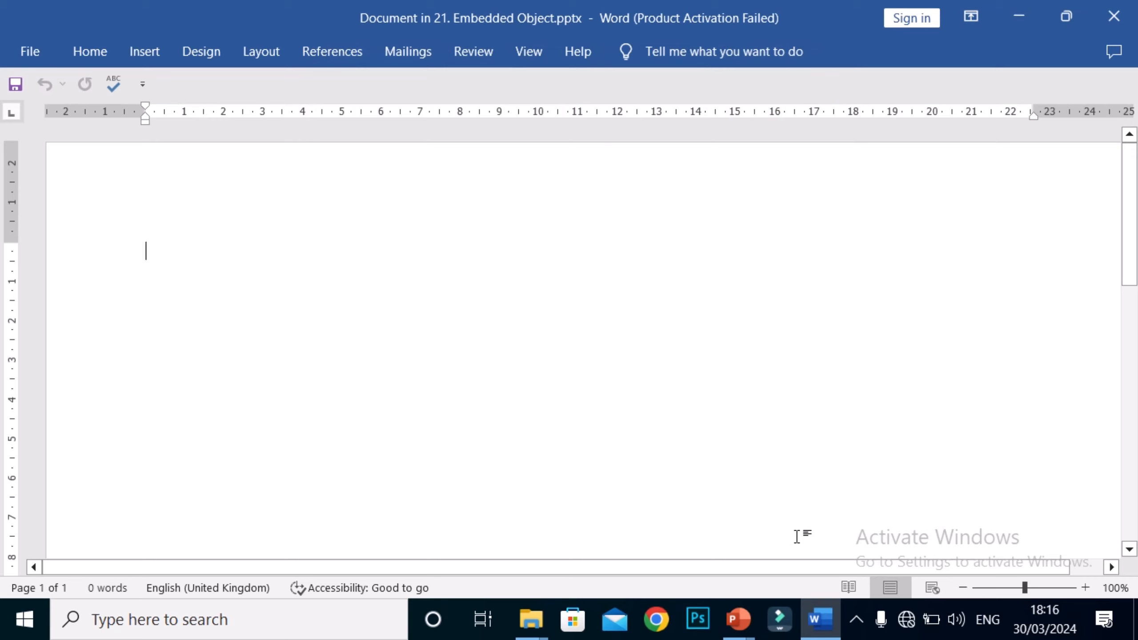
- Write "This is a Microsoft word embedded document." in the embedded document and close it
type("This is ")
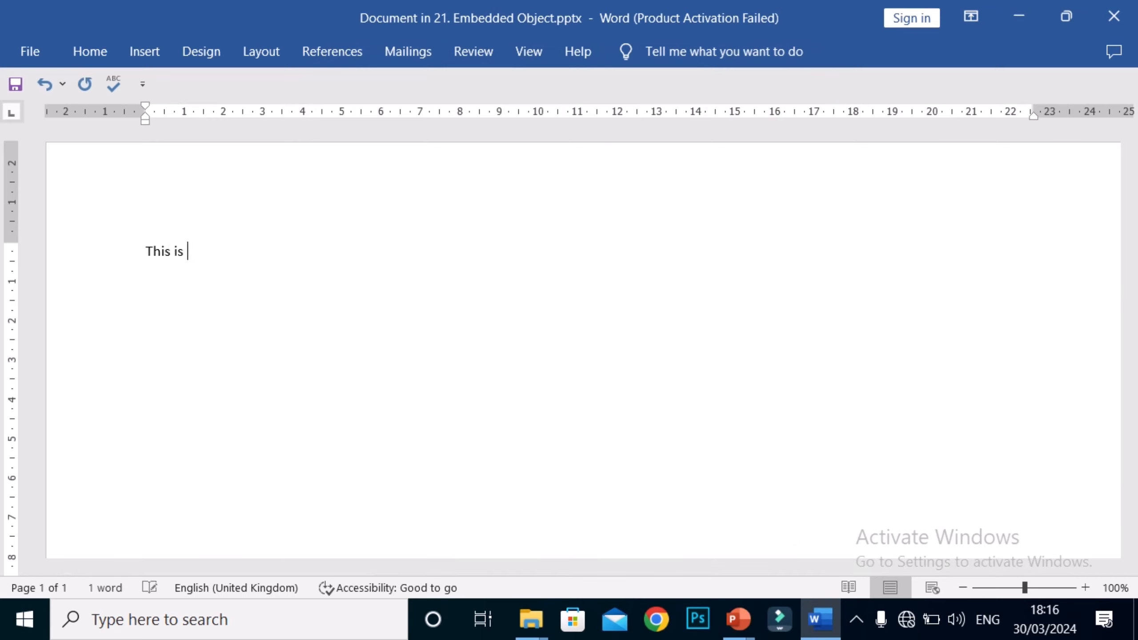
type("a Microsoft")
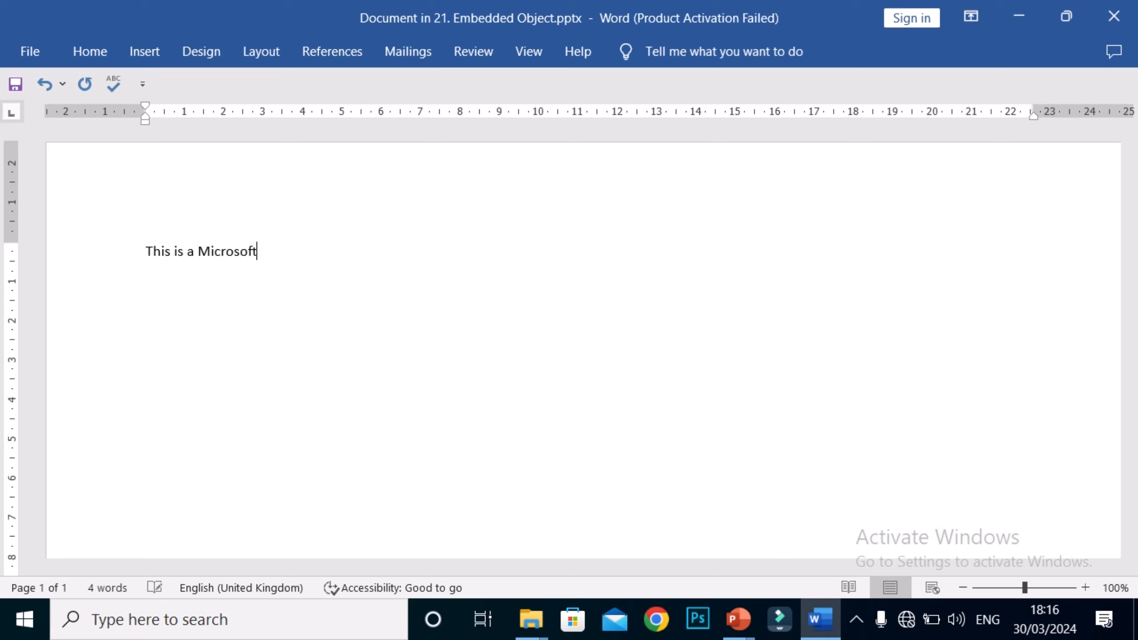
type(" word embedded")
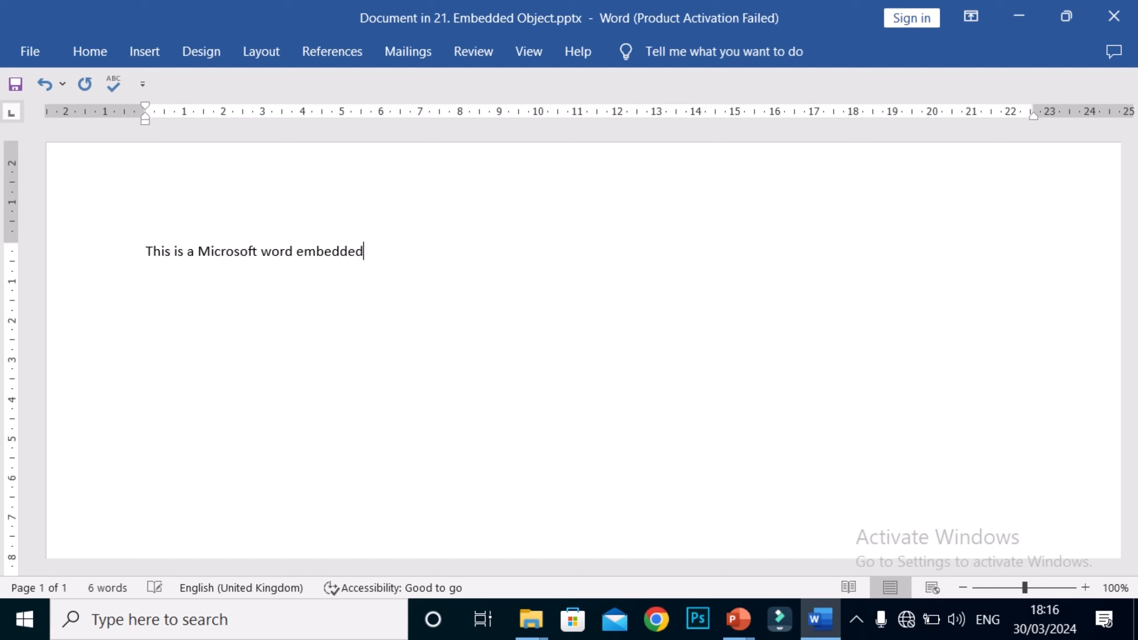
type(" document")
key("BackSpace")
type(".")
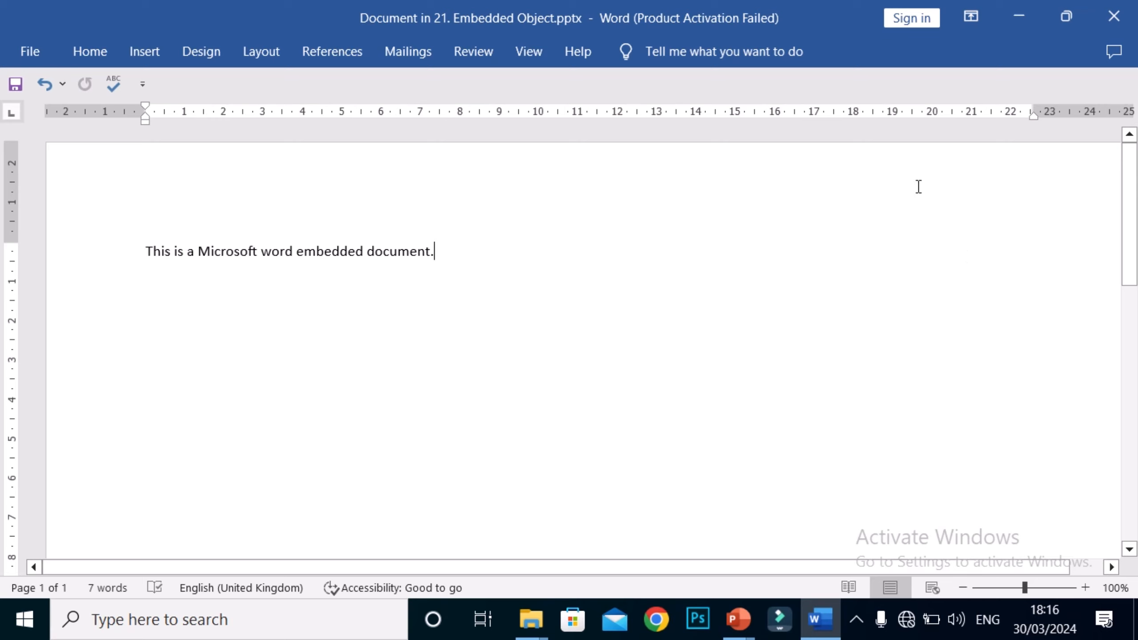
left_click(1099, 18)
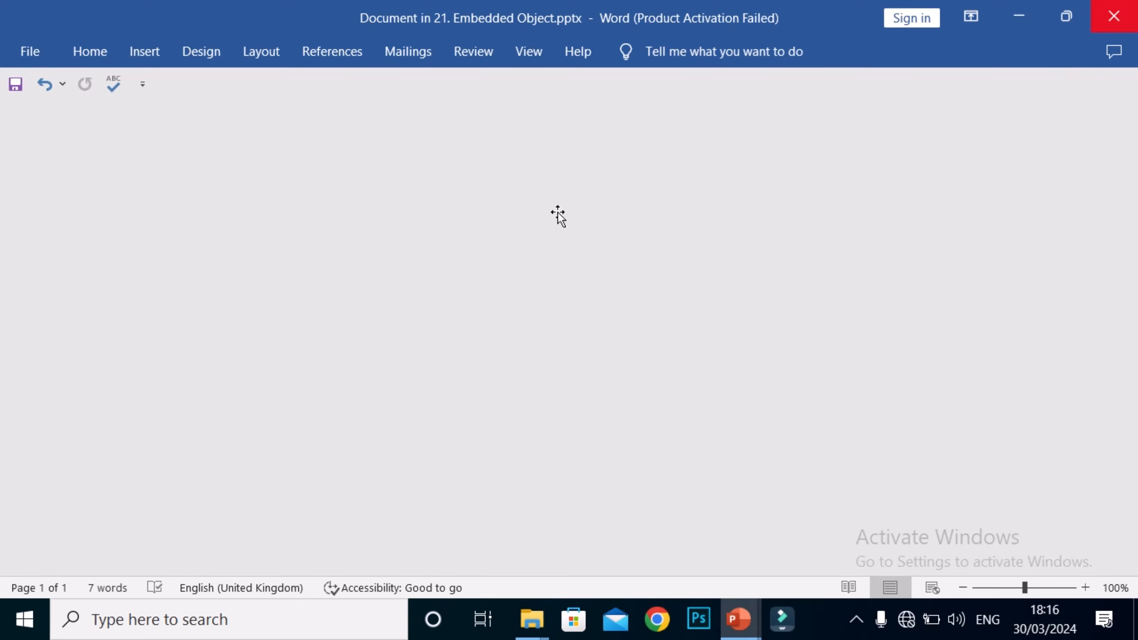
- Move the embedded document object on slide 4 so its text sits near the middle of the slide, then deselect it
scroll(227, 359, "up", 4)
scroll(227, 359, "down", 4)
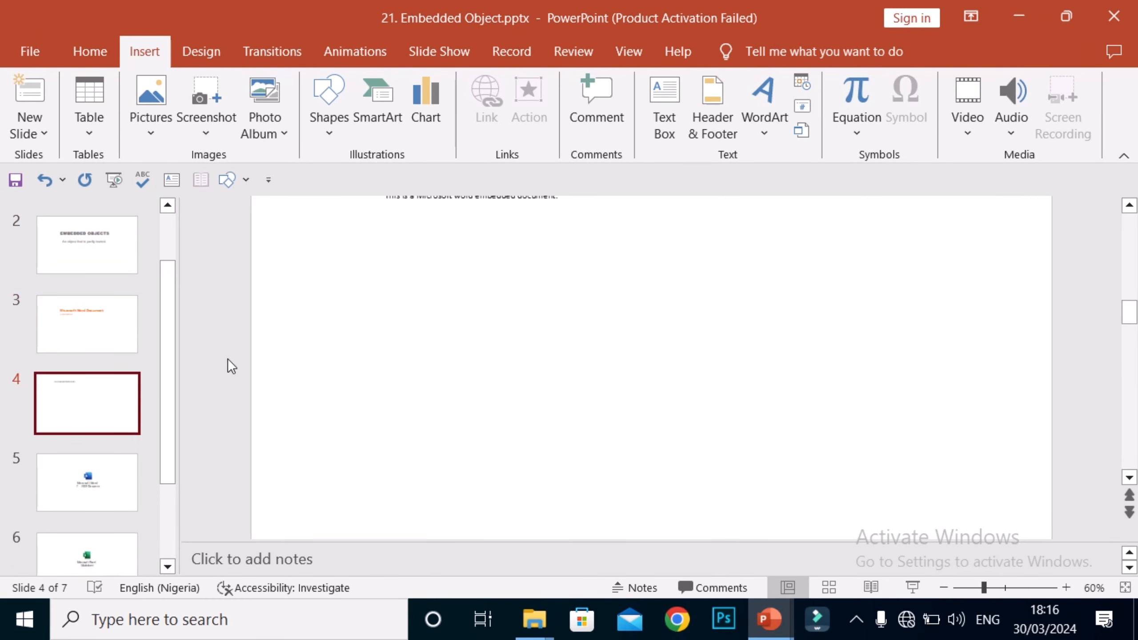
left_click(522, 200)
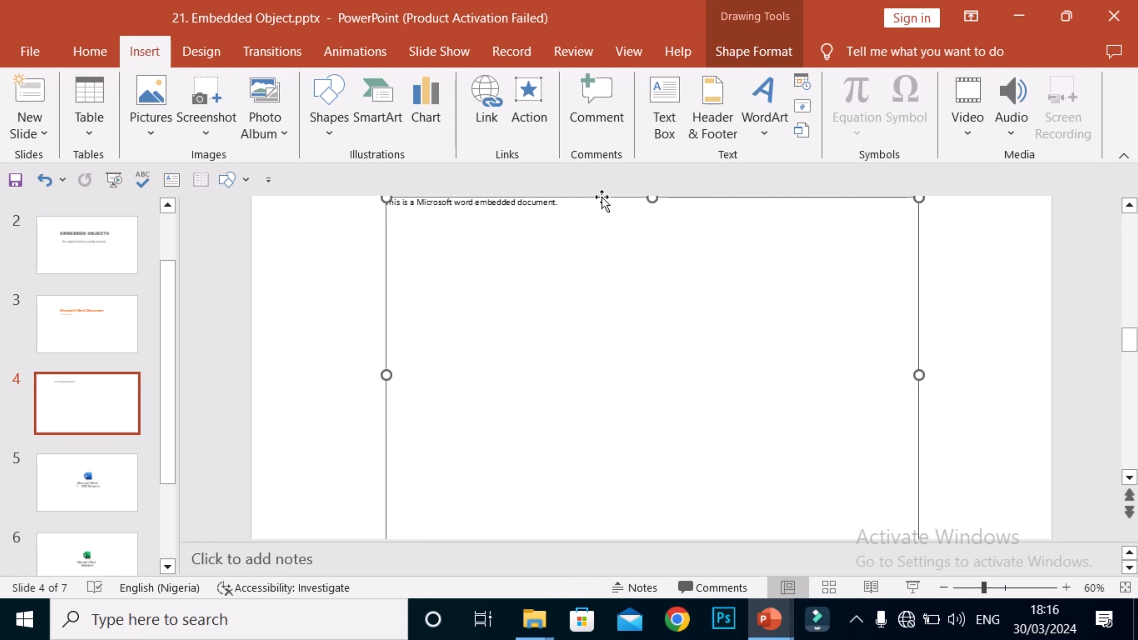
left_click_drag(600, 199, 717, 335)
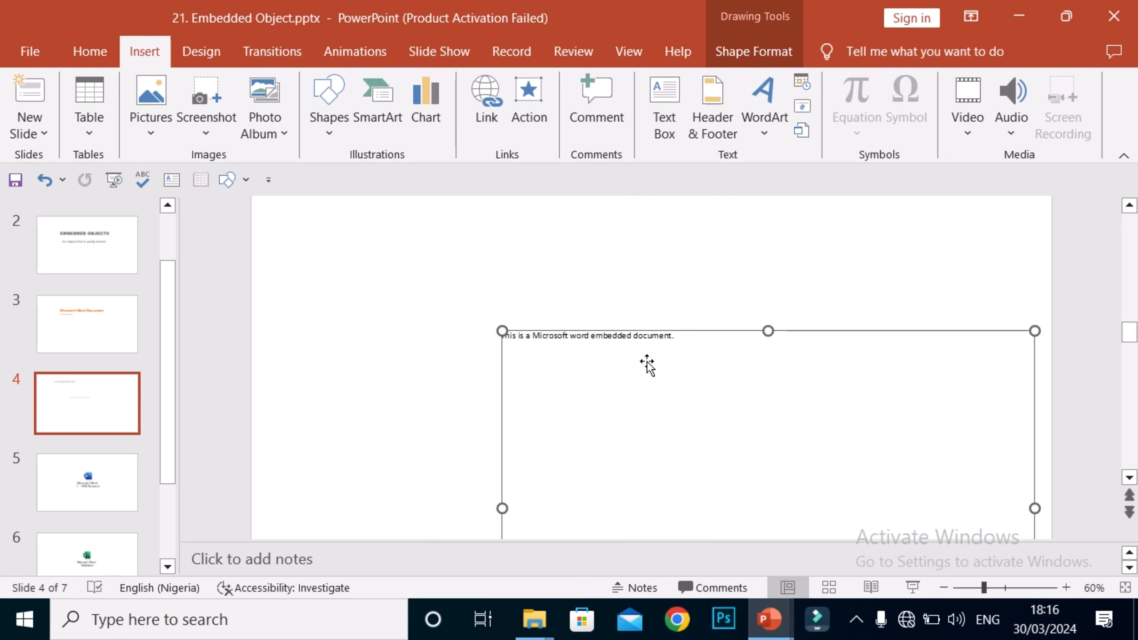
left_click(367, 358)
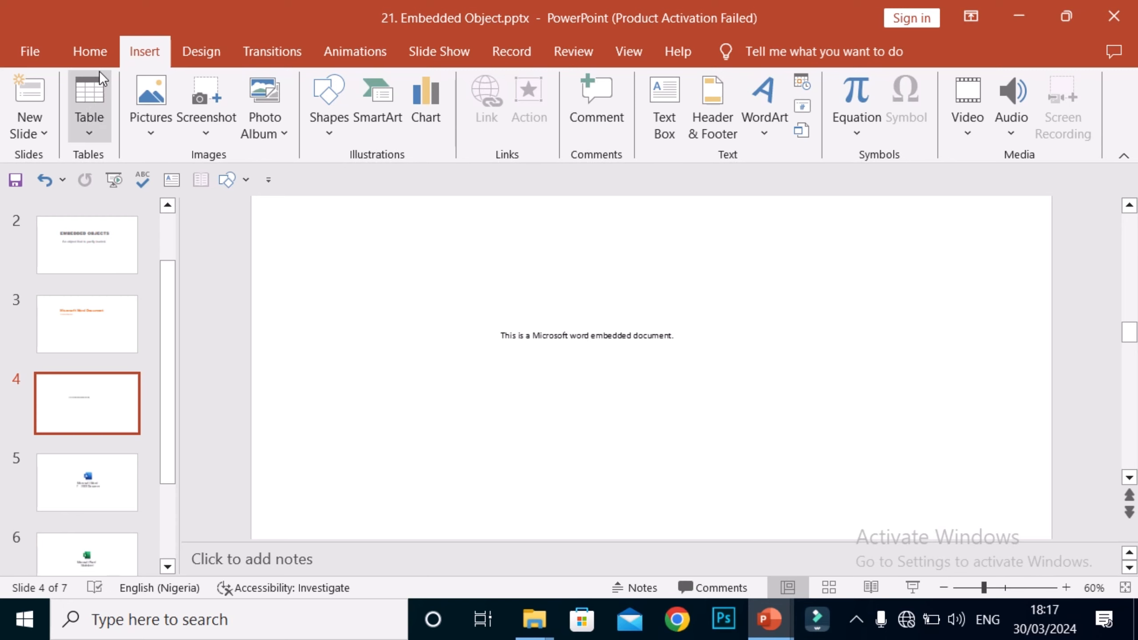
- Add a new blank slide after slide 4 and start inserting an object from an existing file on it
left_click(100, 47)
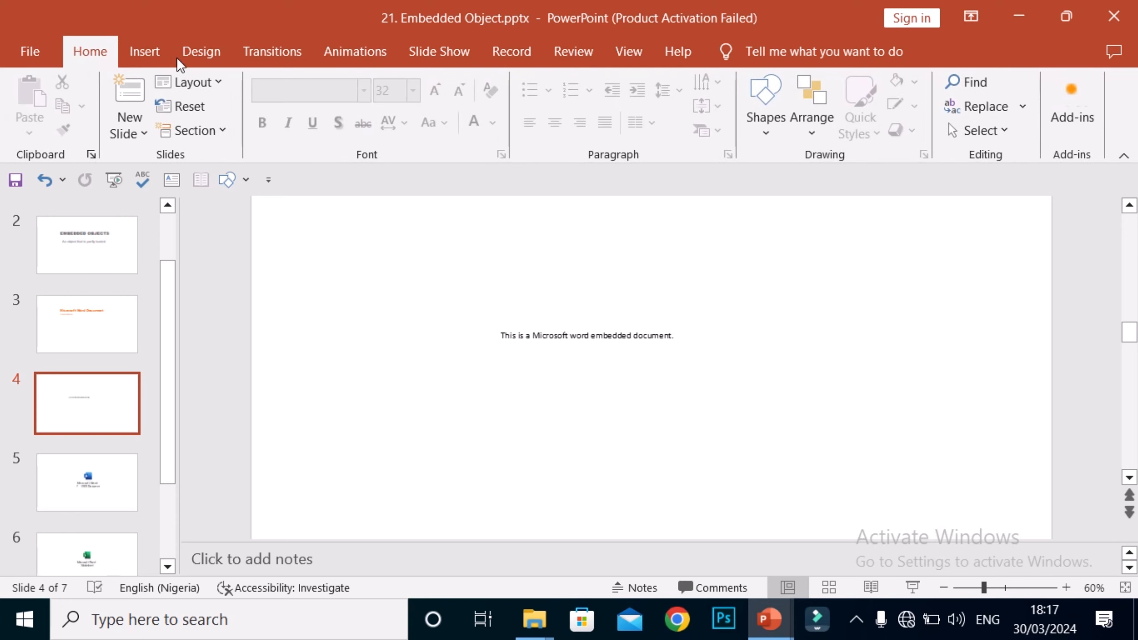
left_click(118, 94)
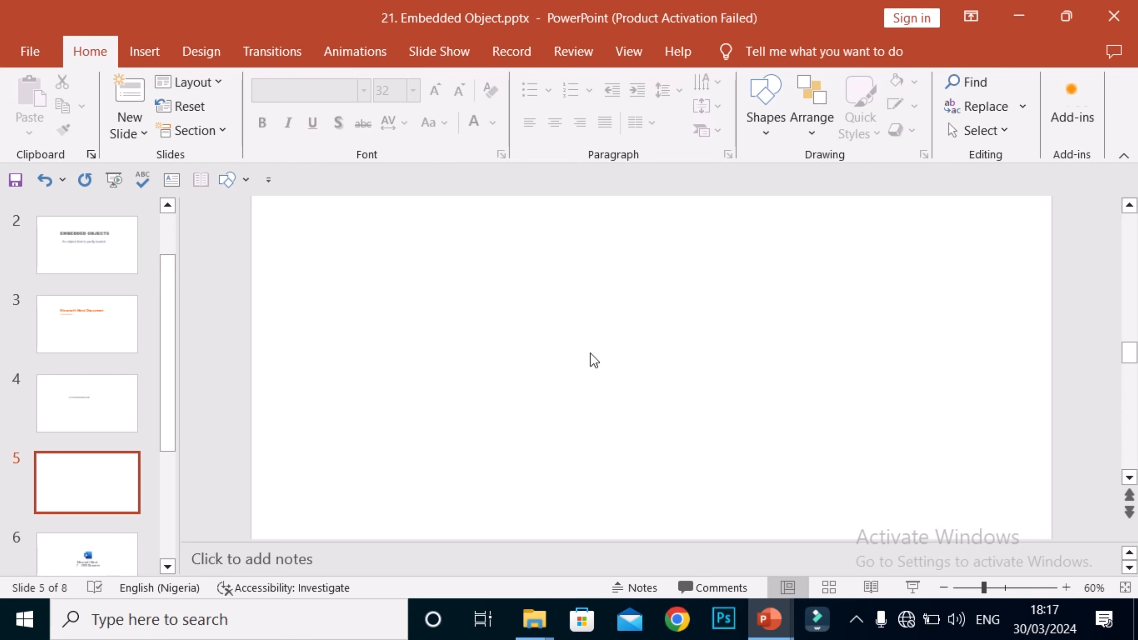
left_click(152, 54)
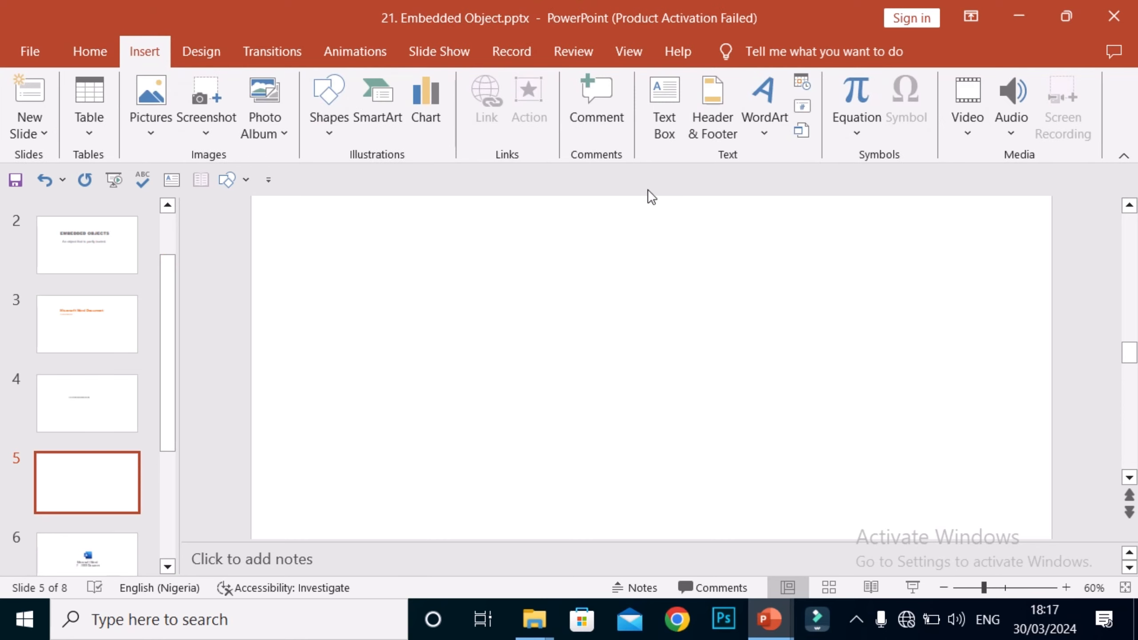
left_click(808, 132)
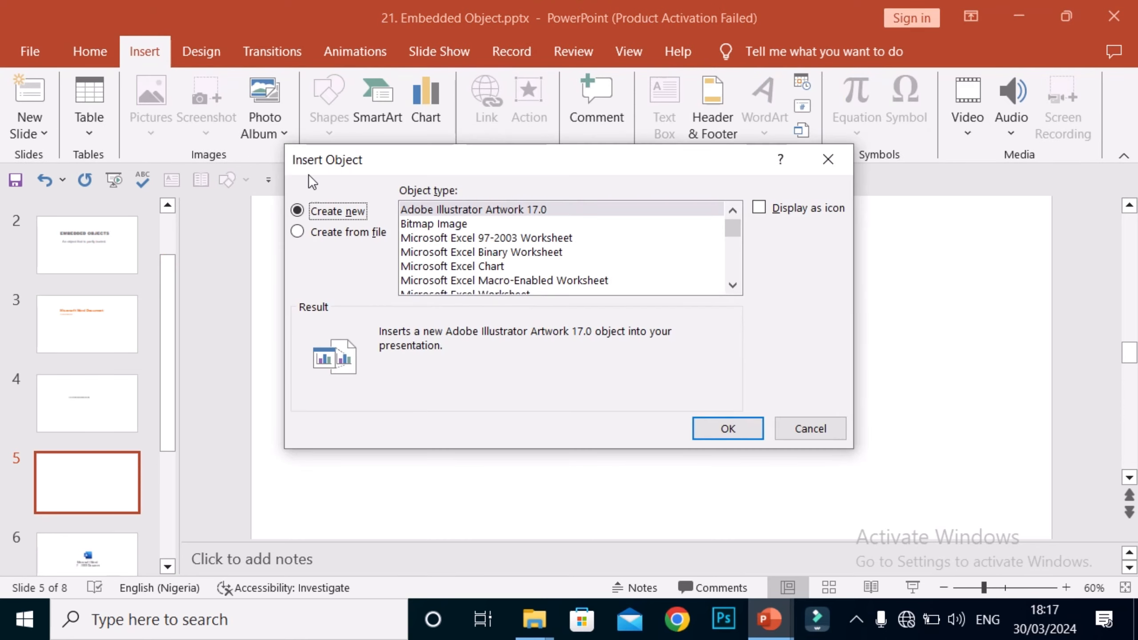
left_click(295, 231)
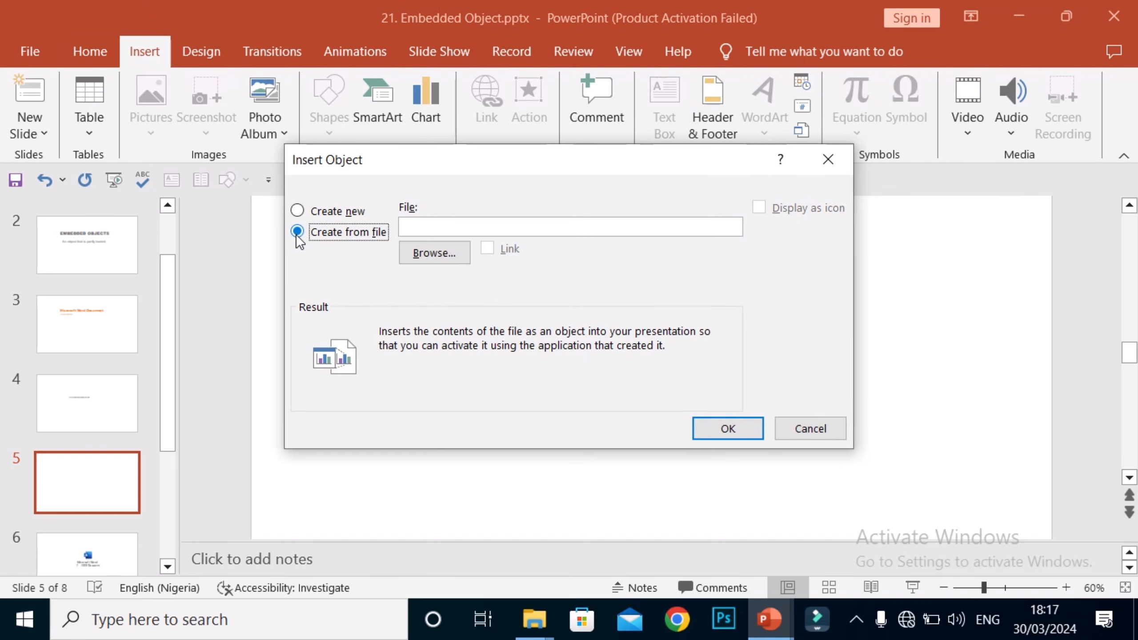
left_click(452, 257)
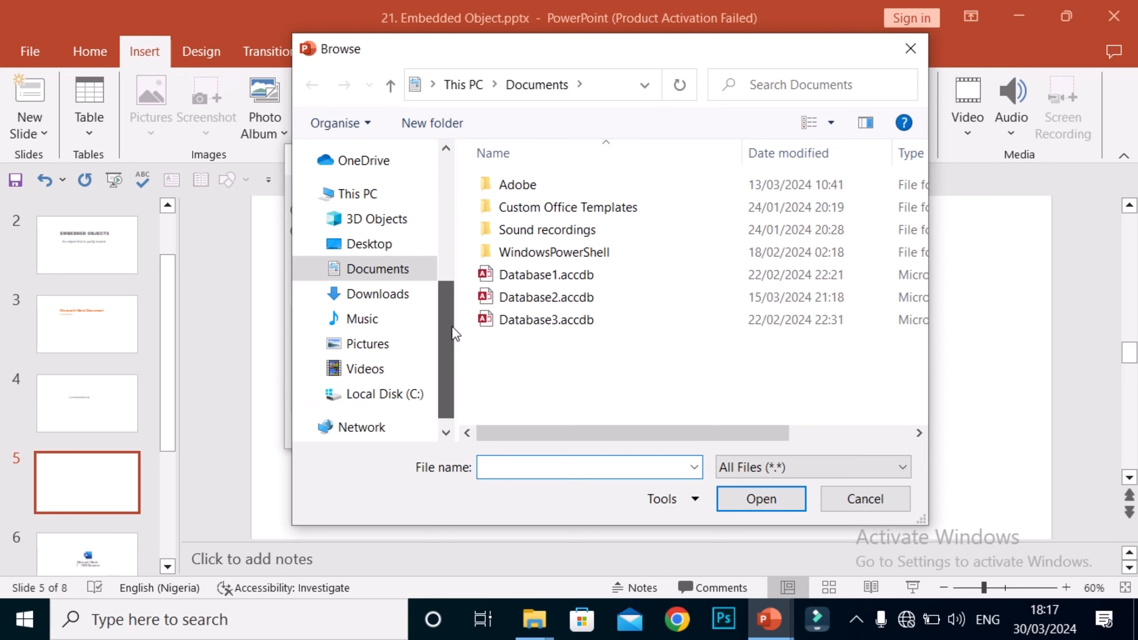
- Choose "A life full of possibilities.docx" from the Insight folder and embed its contents on slide 5
scroll(451, 325, "up", 2)
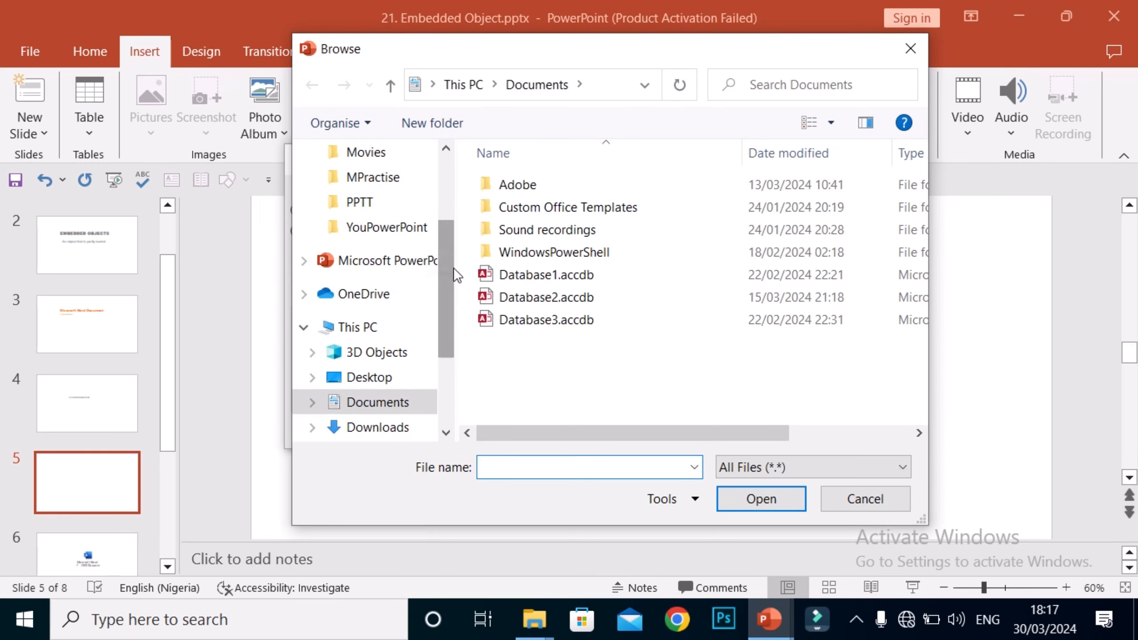
scroll(453, 268, "up", 2)
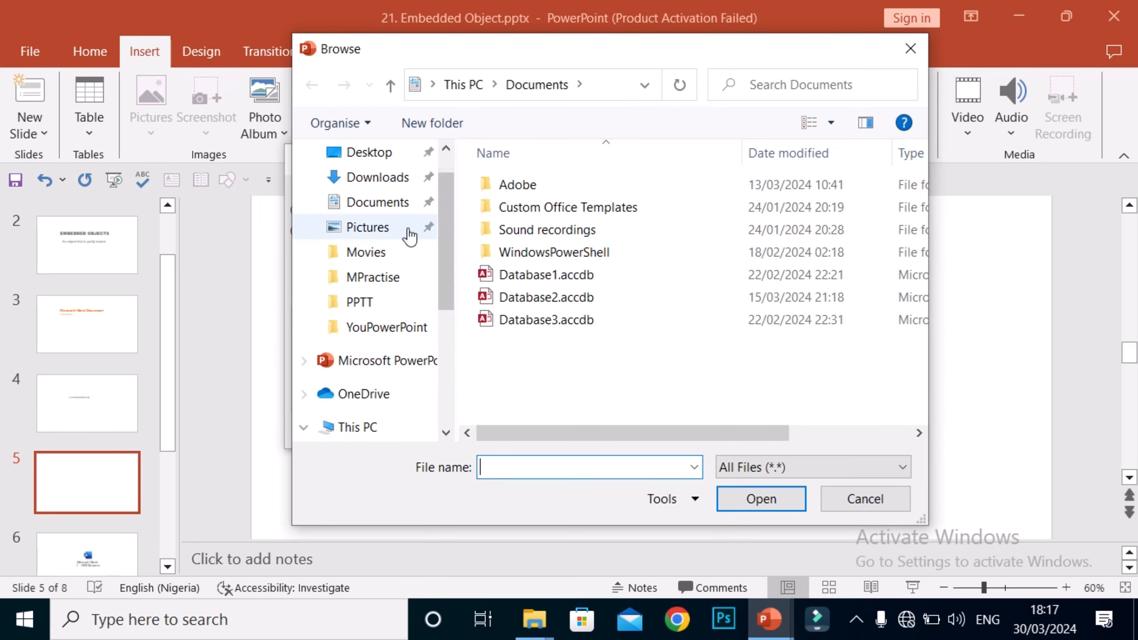
left_click(395, 254)
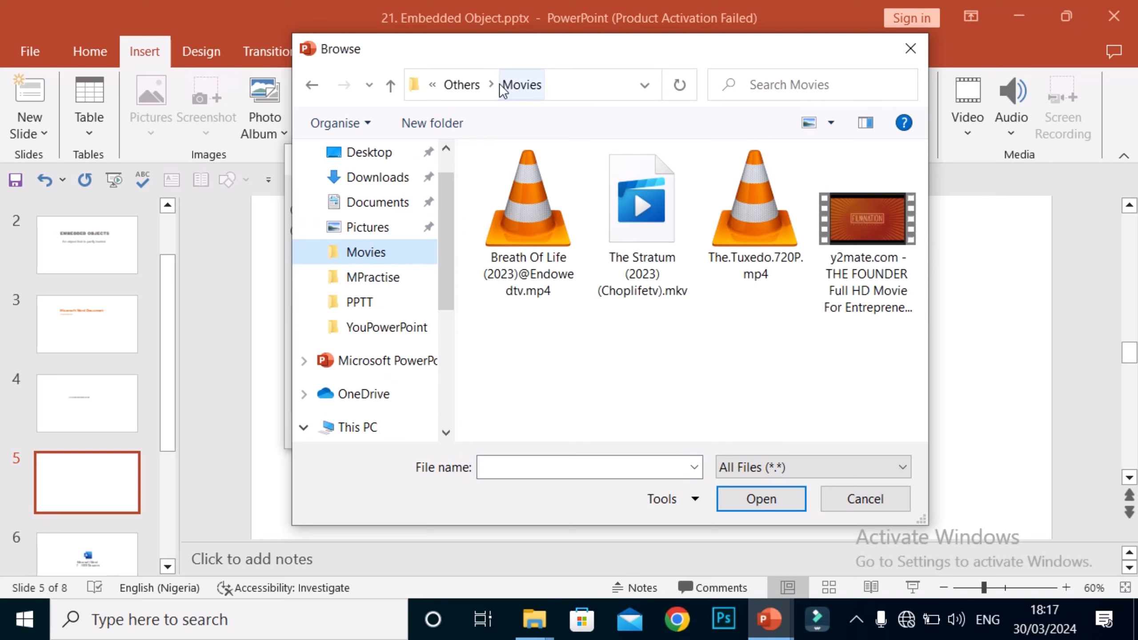
left_click(459, 87)
left_click(479, 91)
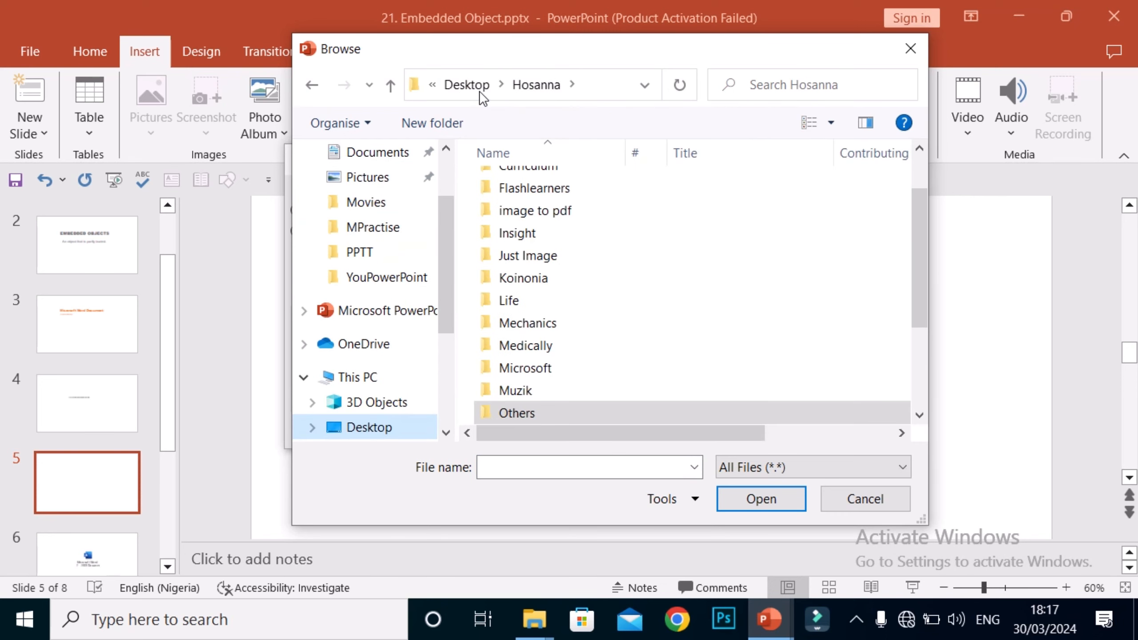
left_click(582, 233)
double_click(580, 229)
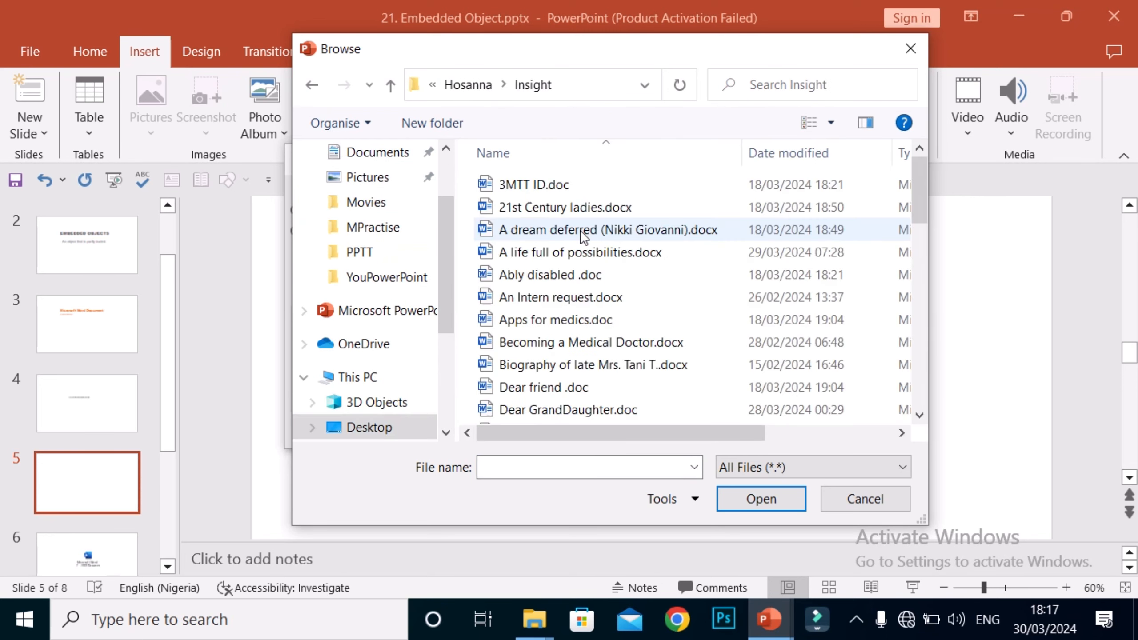
left_click(621, 255)
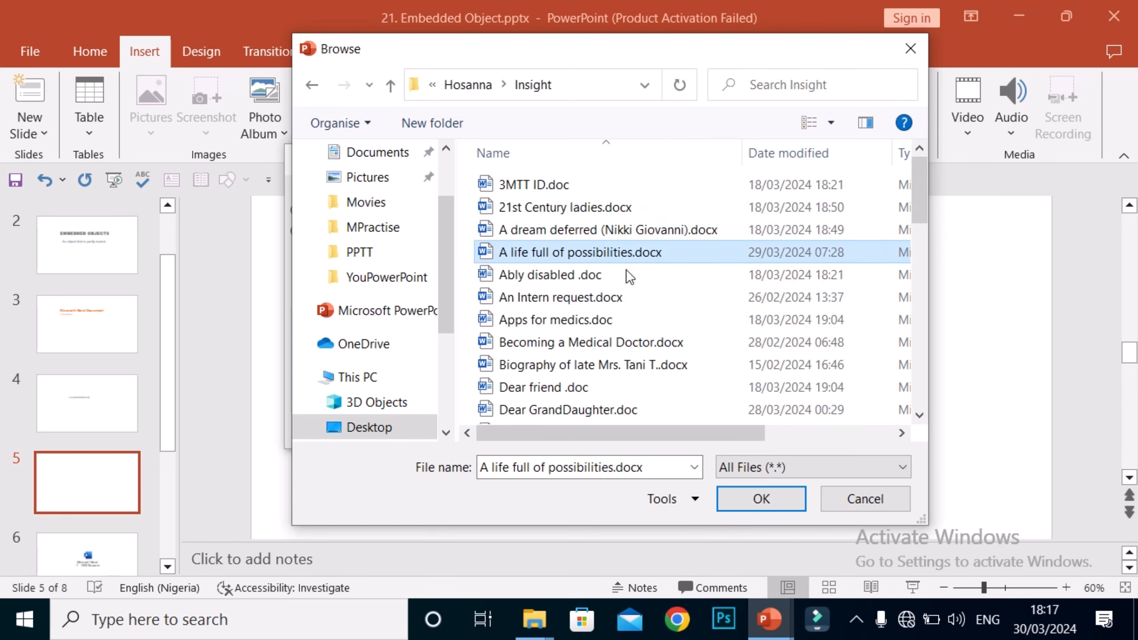
left_click(746, 491)
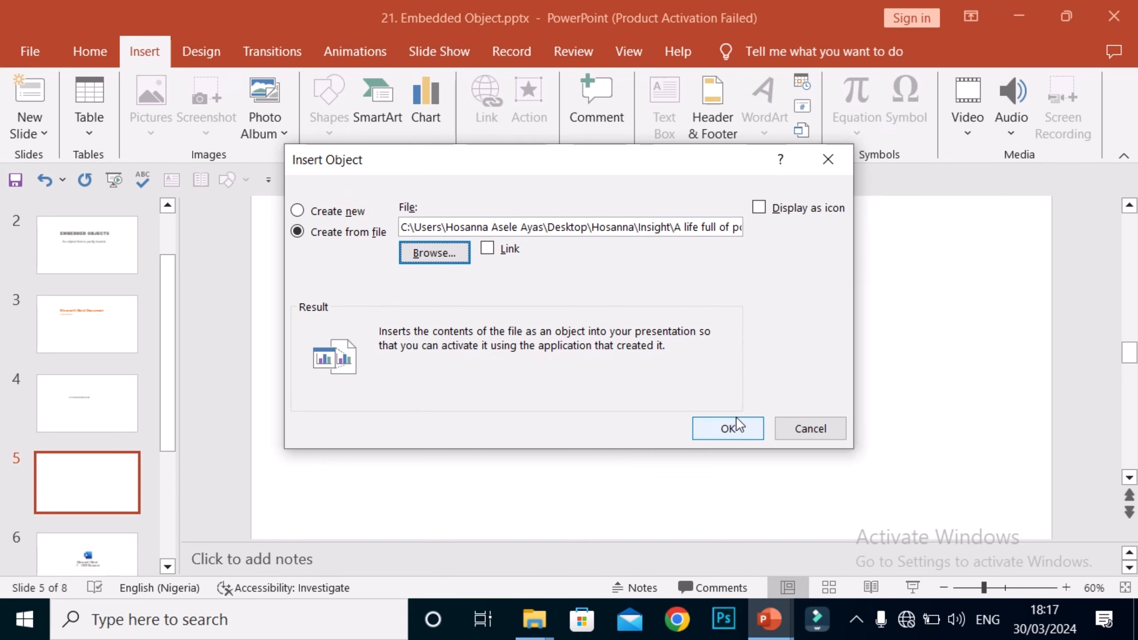
left_click(728, 434)
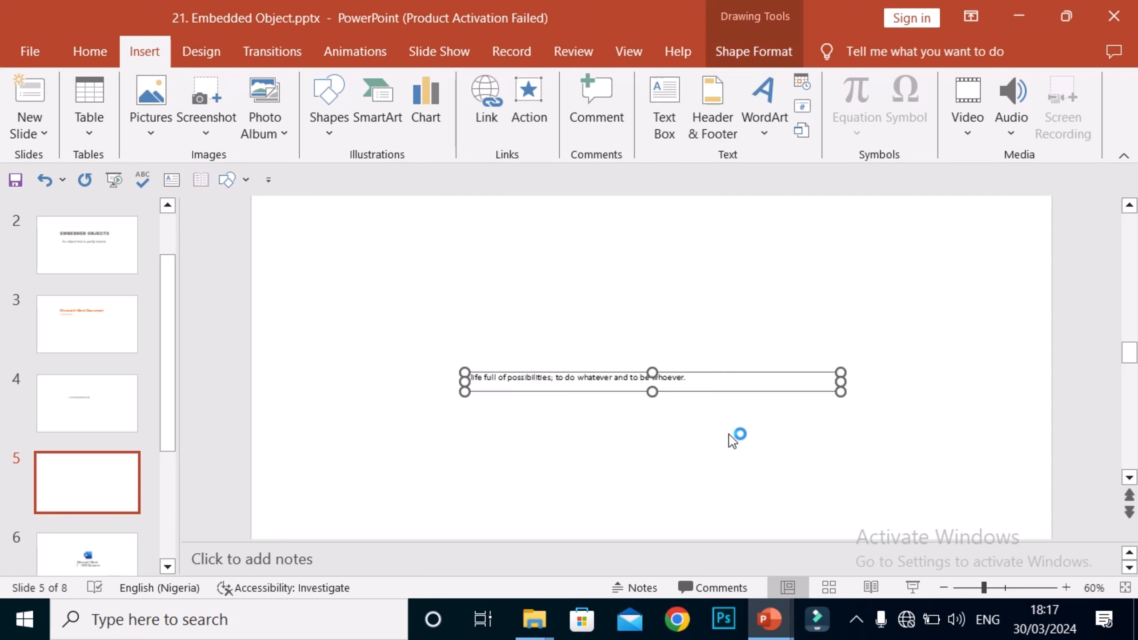
left_click(584, 437)
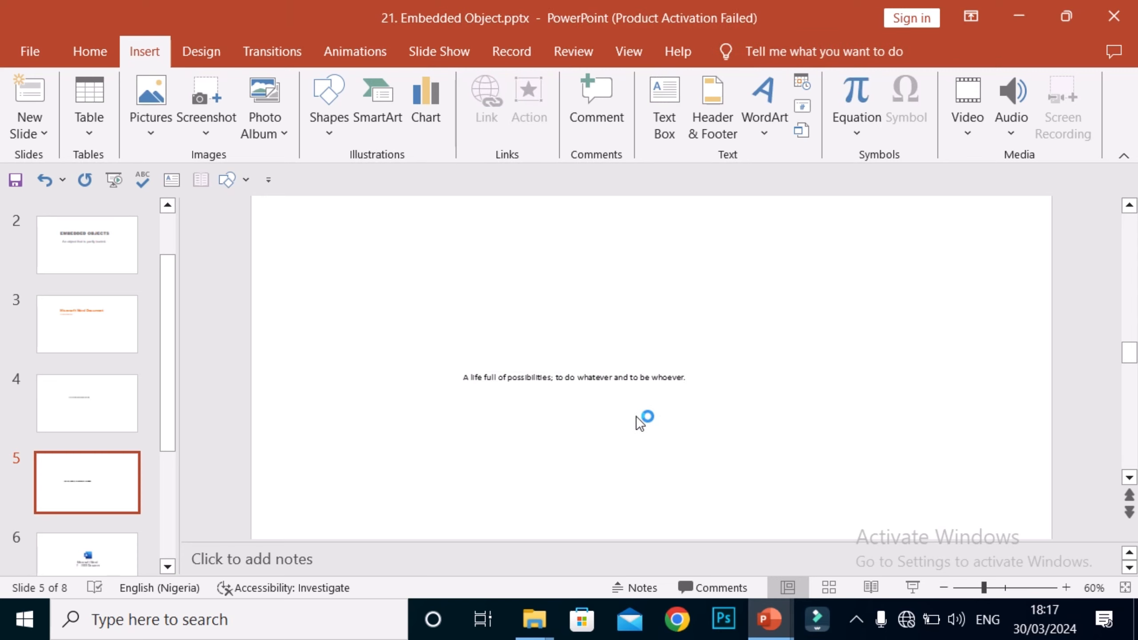
left_click(594, 382)
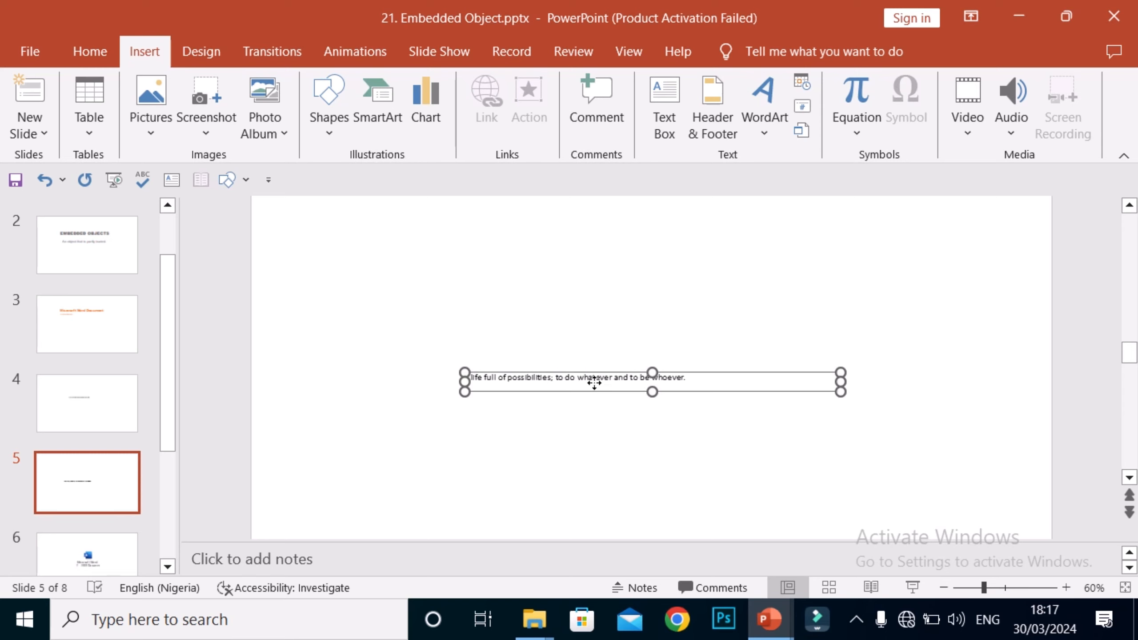
left_click(537, 425)
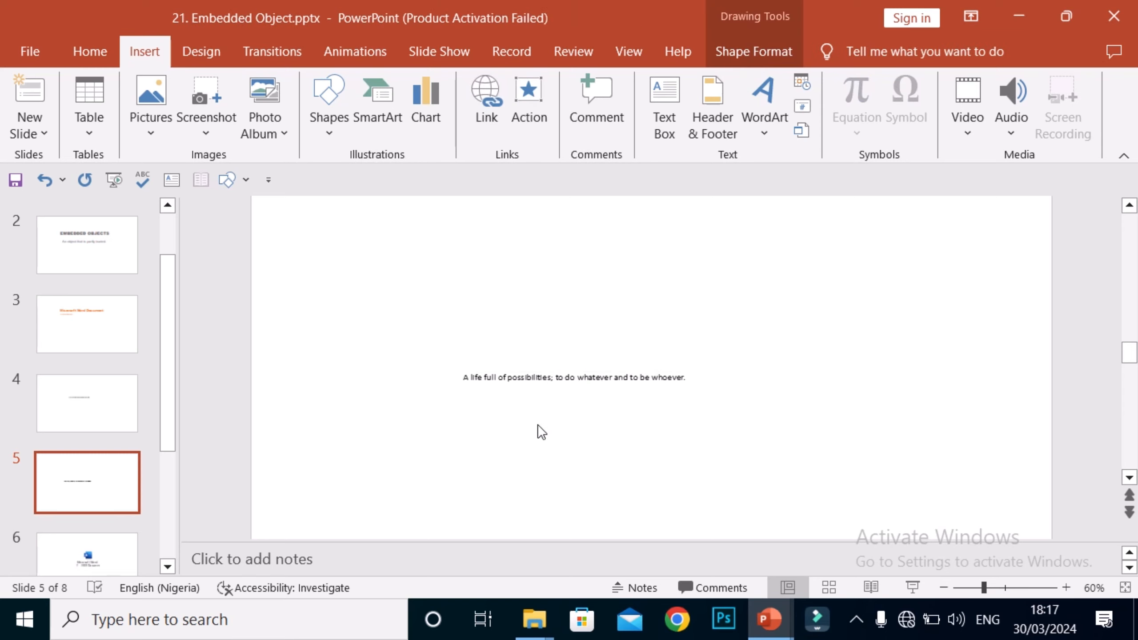
left_click(101, 421)
left_click(73, 473)
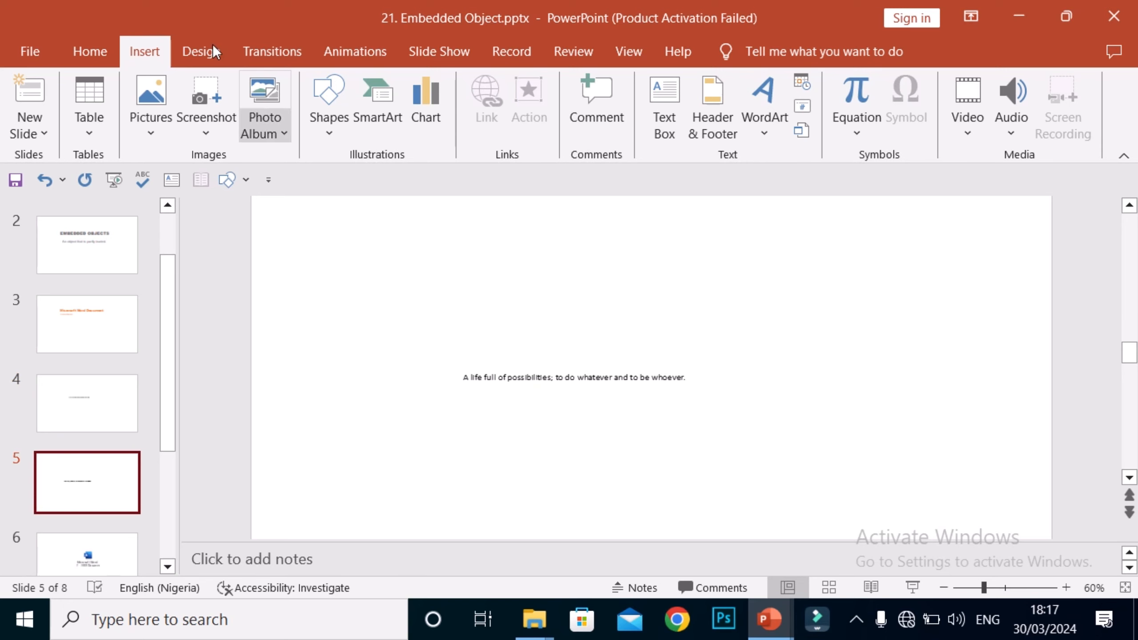
- Add a new blank slide after slide 5, view the Word icon object on slide 7, and return to slide 6
left_click(114, 46)
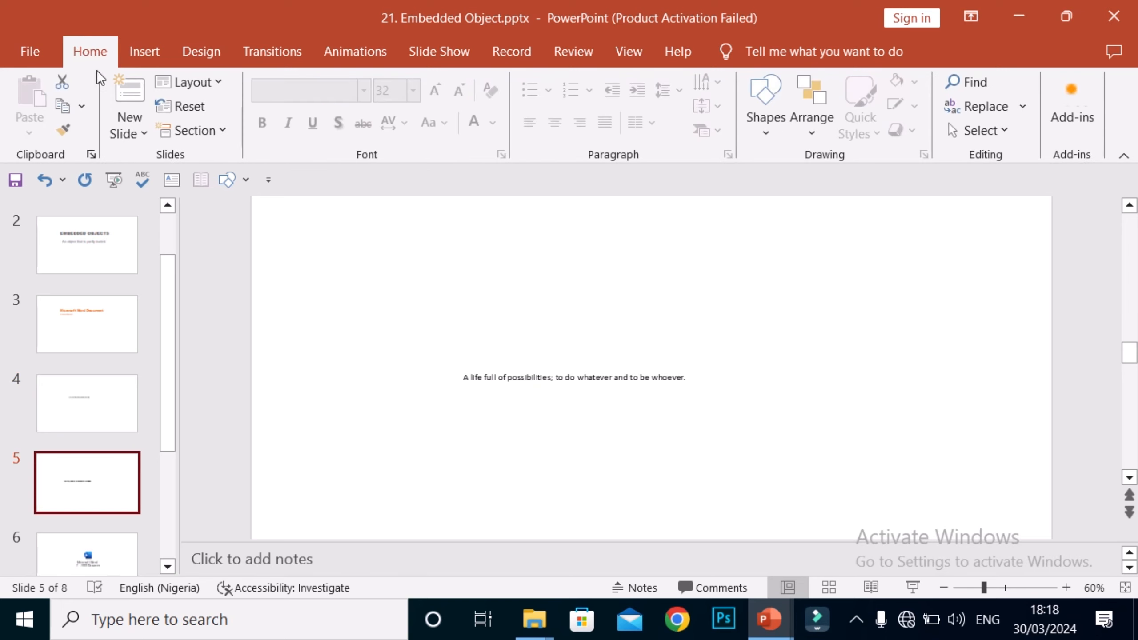
left_click(129, 92)
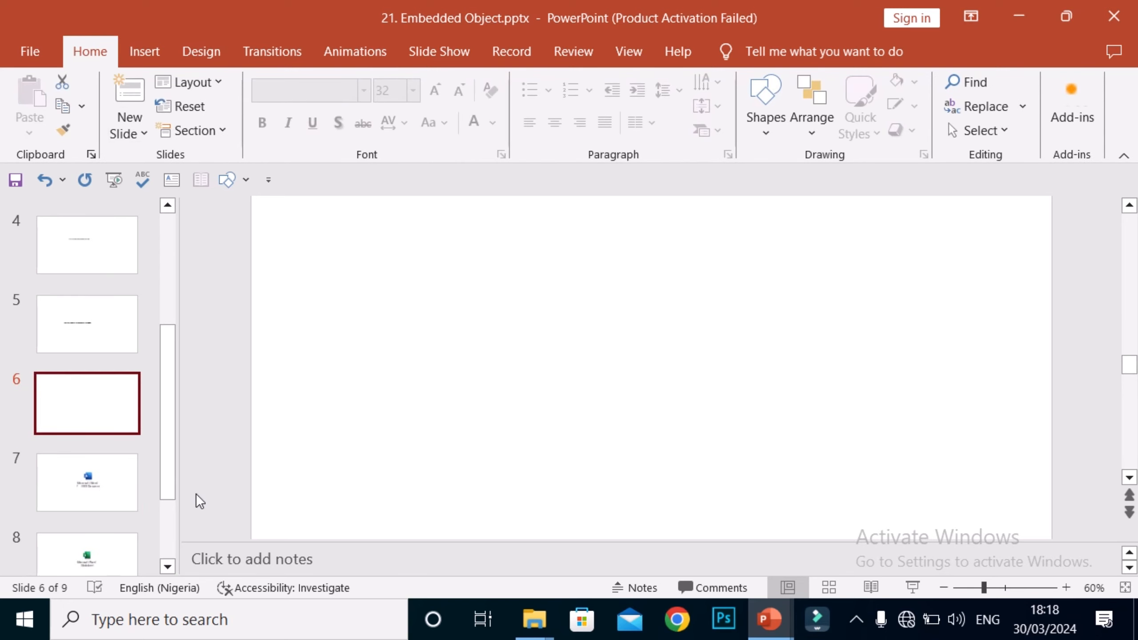
left_click(106, 503)
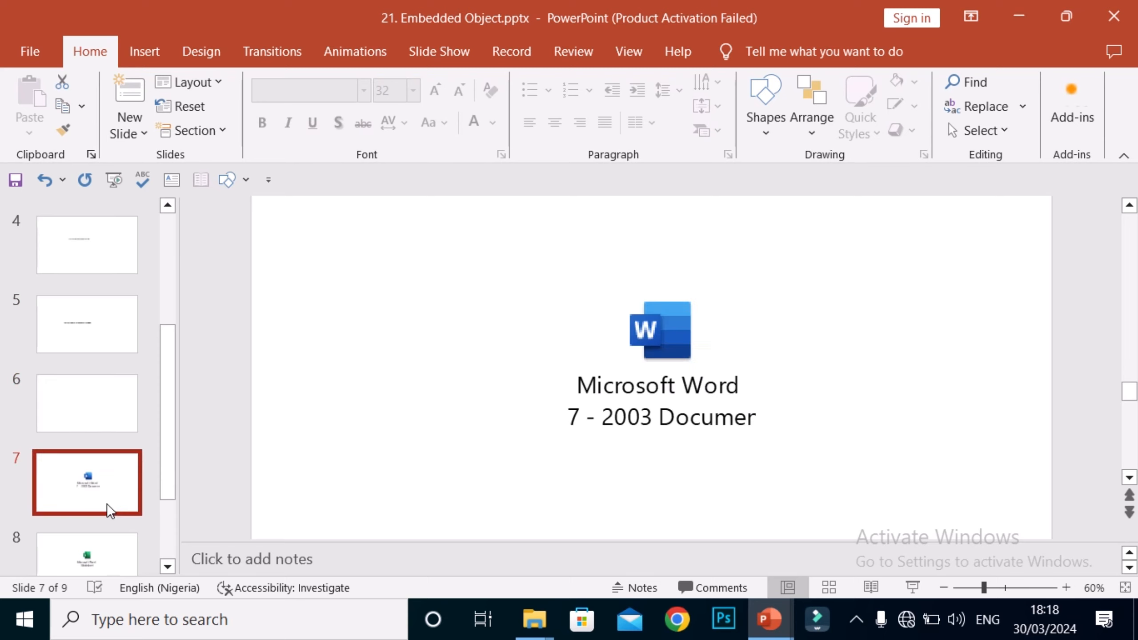
left_click(92, 399)
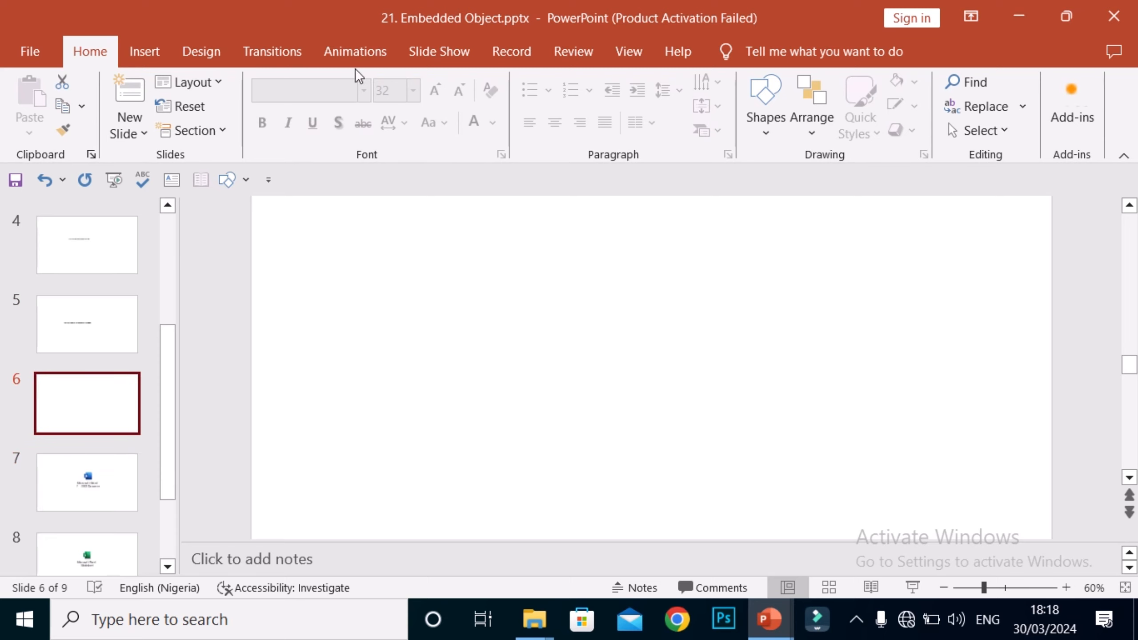
- Start inserting an object from an existing file on slide 6 and browse to the Insight folder
left_click(141, 58)
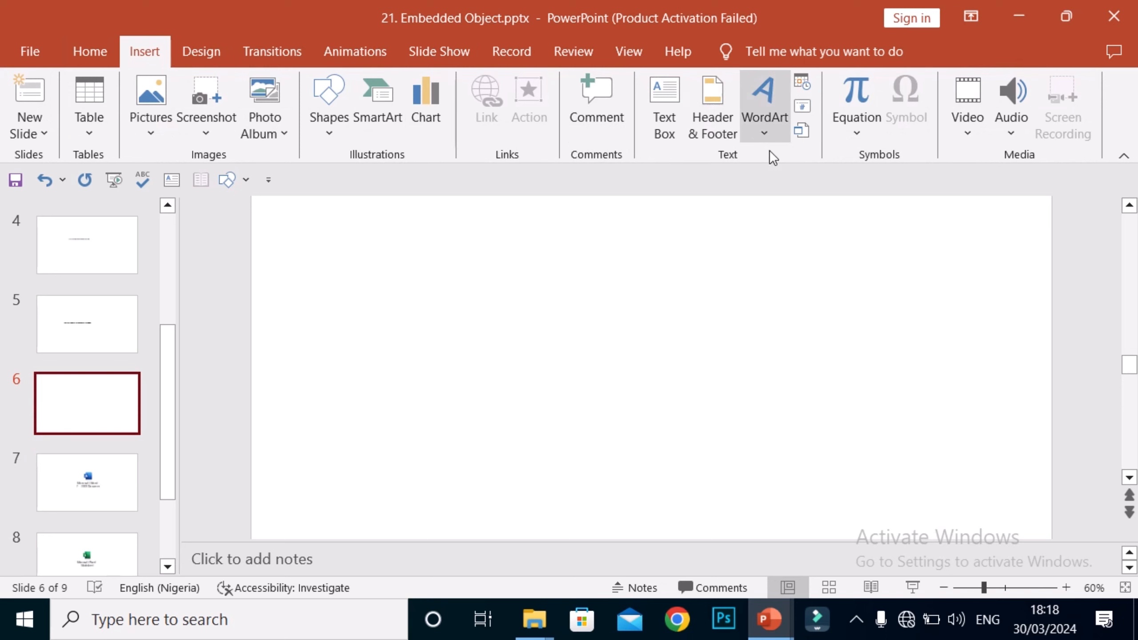
left_click(801, 131)
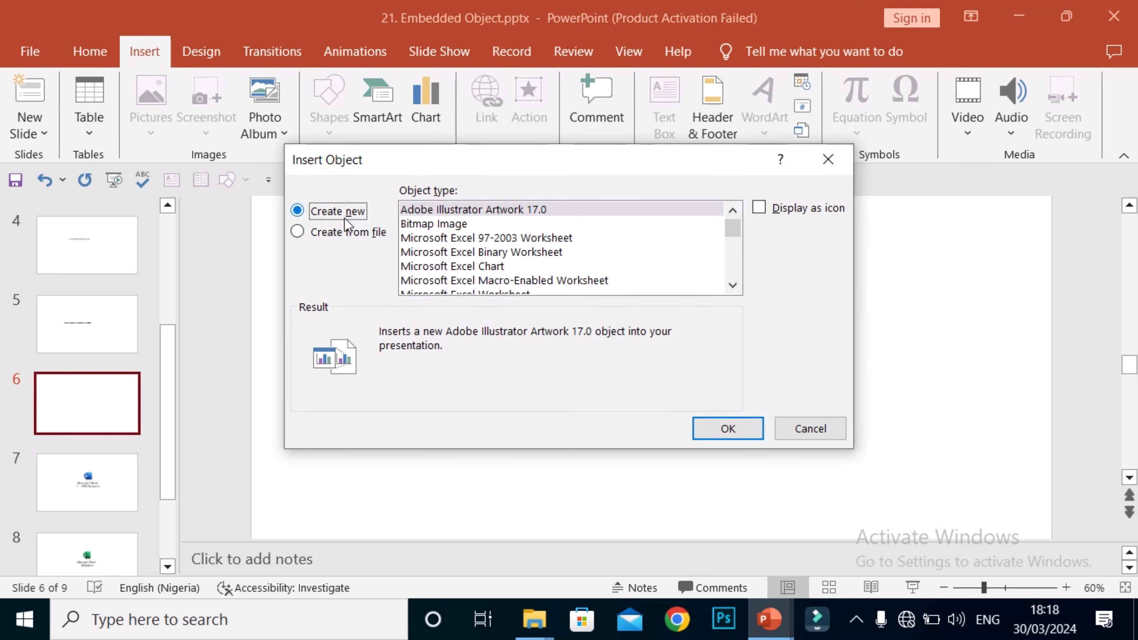
left_click(298, 231)
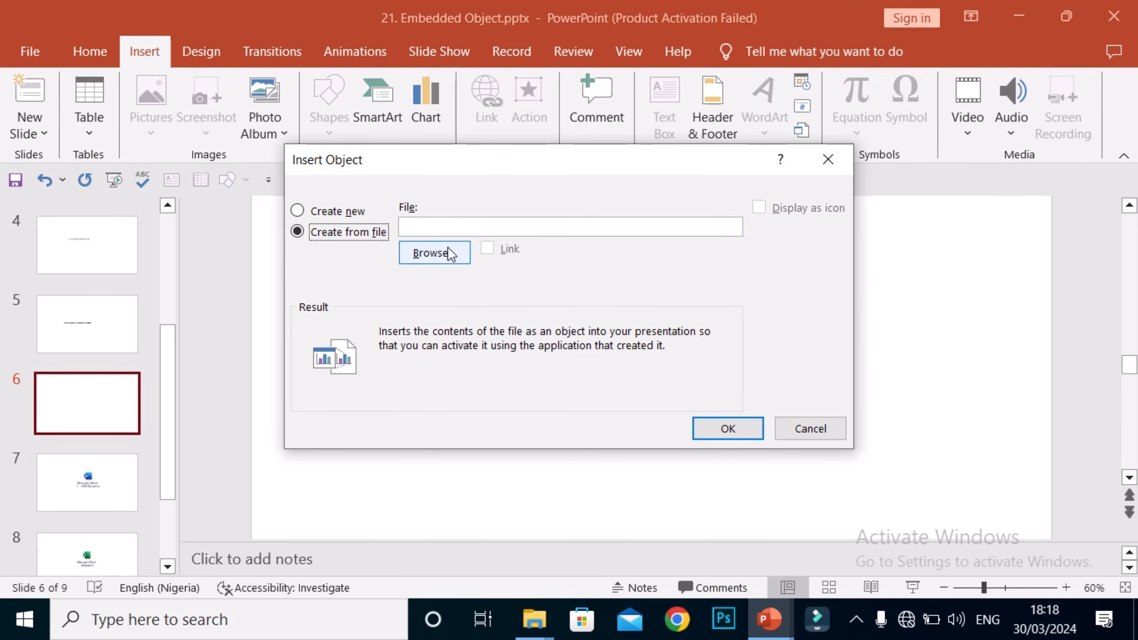
left_click(434, 252)
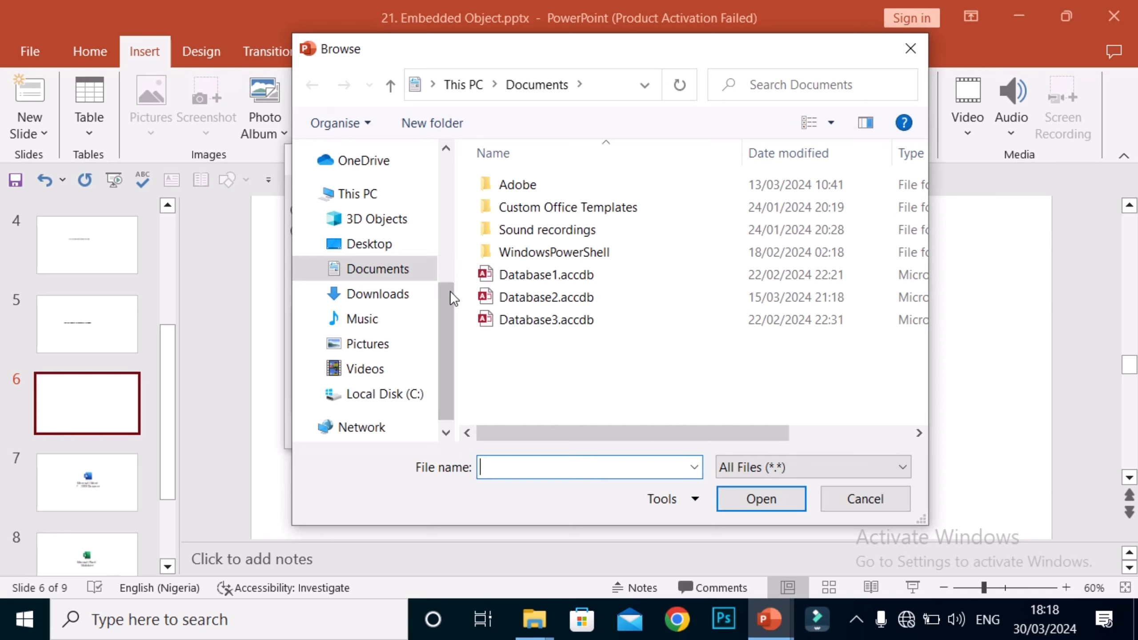
left_click_drag(449, 305, 444, 227)
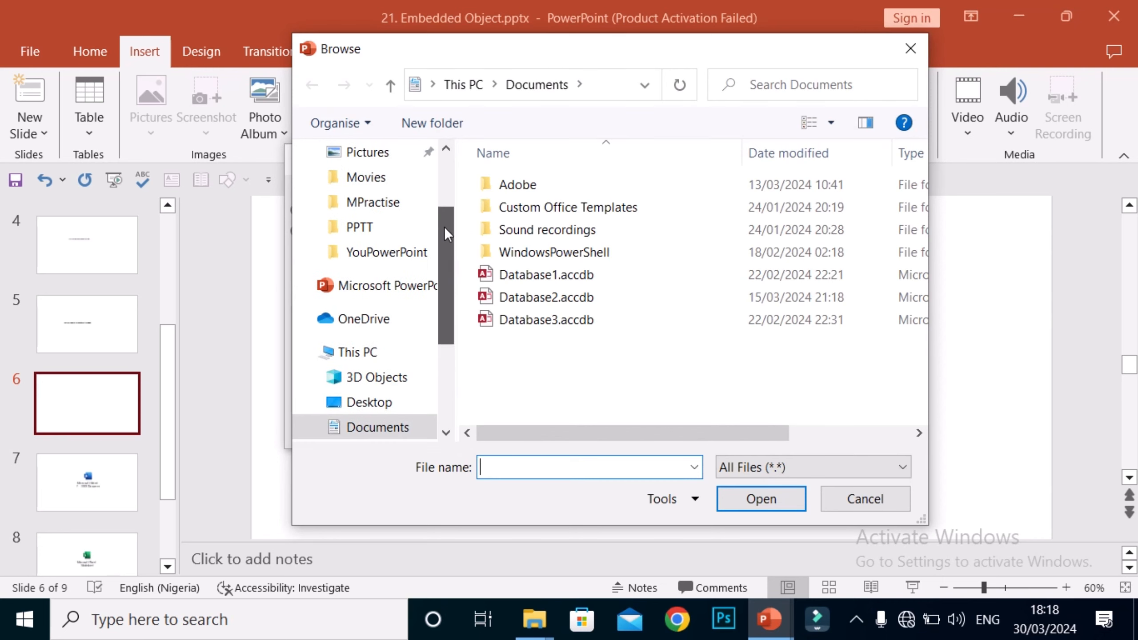
left_click(376, 253)
left_click(455, 89)
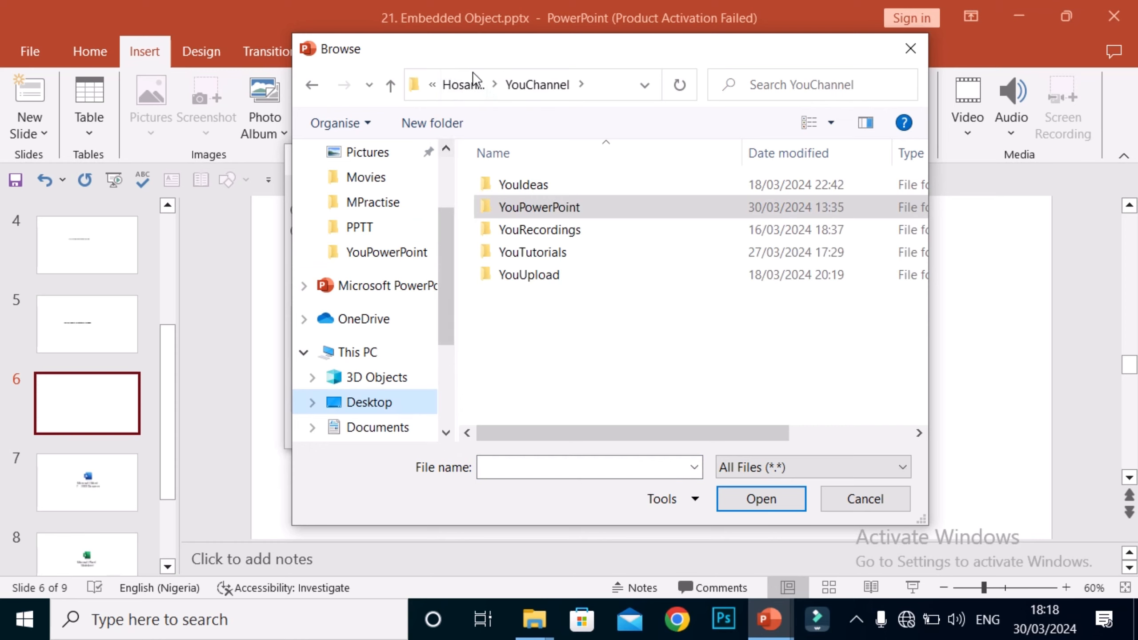
left_click(470, 85)
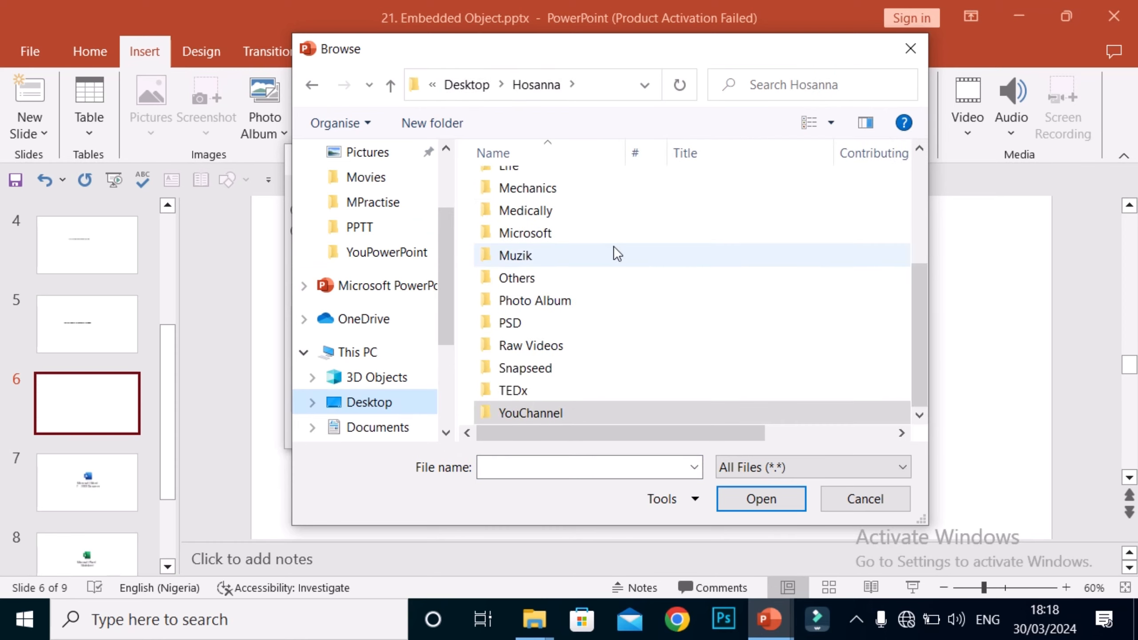
left_click_drag(922, 329, 930, 278)
double_click(625, 194)
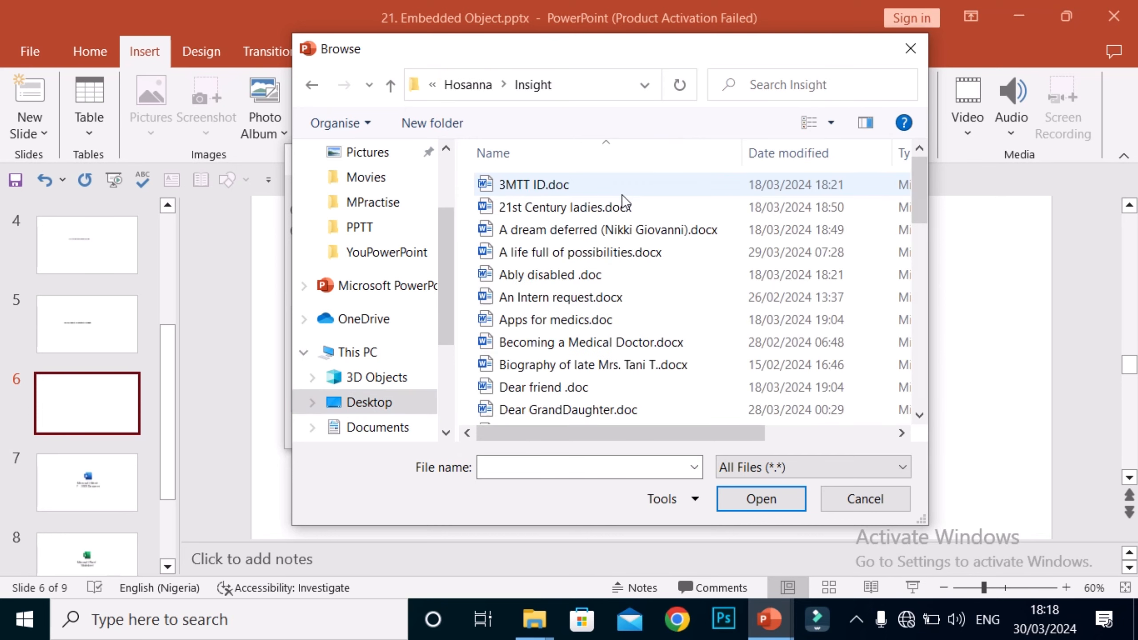
- Choose "The Sun is Coming.doc" and insert it on slide 6 as a linked object
left_click_drag(917, 194, 904, 375)
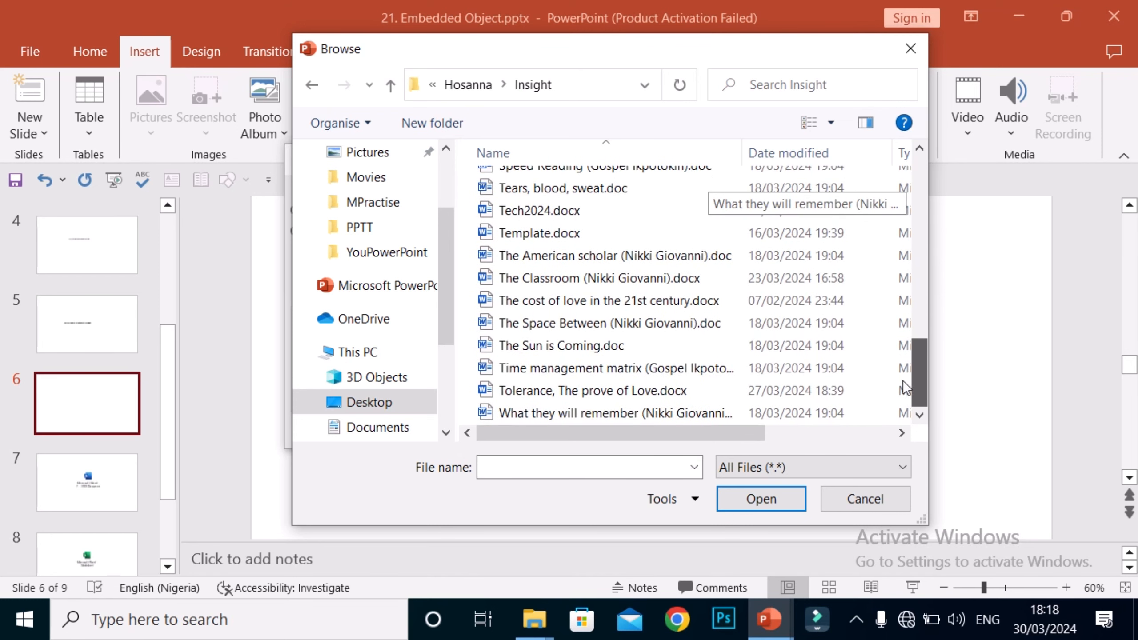
left_click(615, 349)
left_click(740, 498)
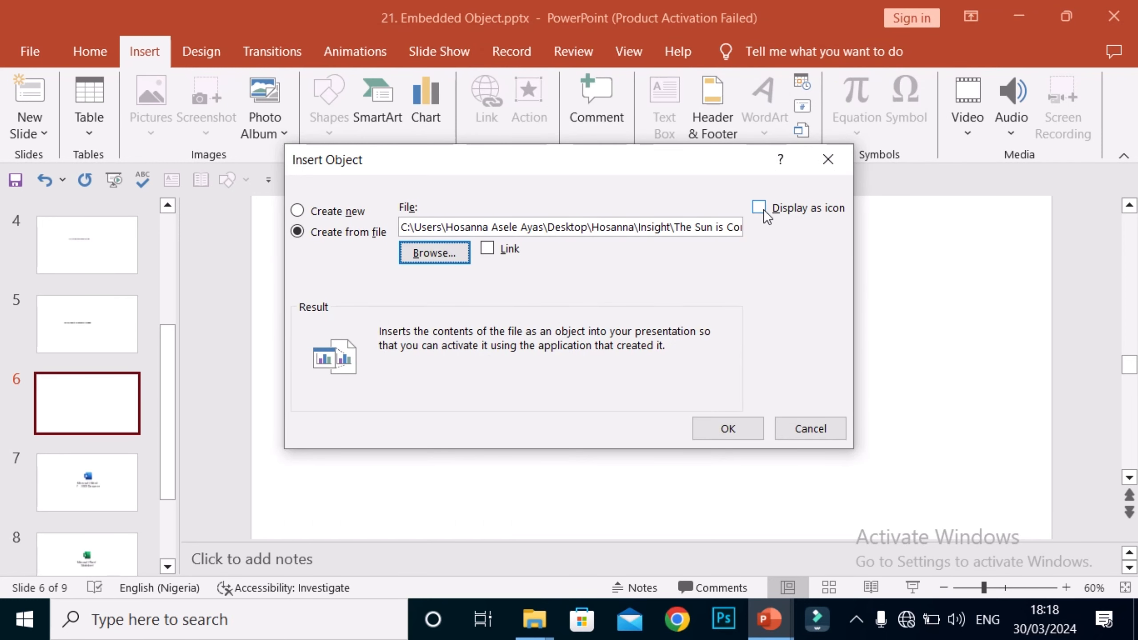
left_click(494, 253)
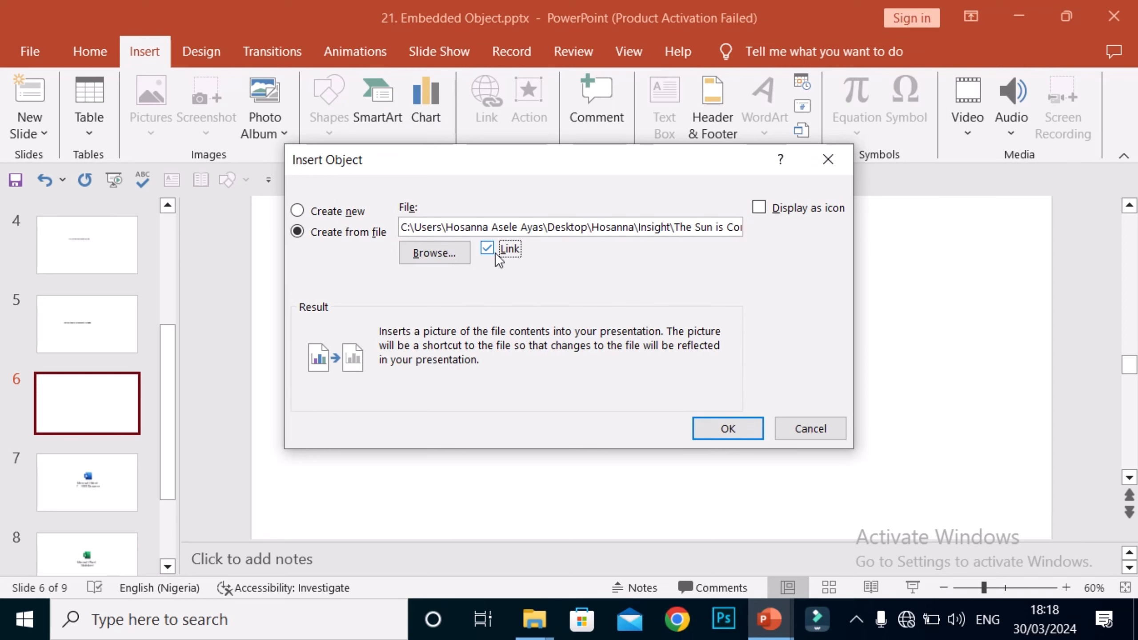
left_click(728, 429)
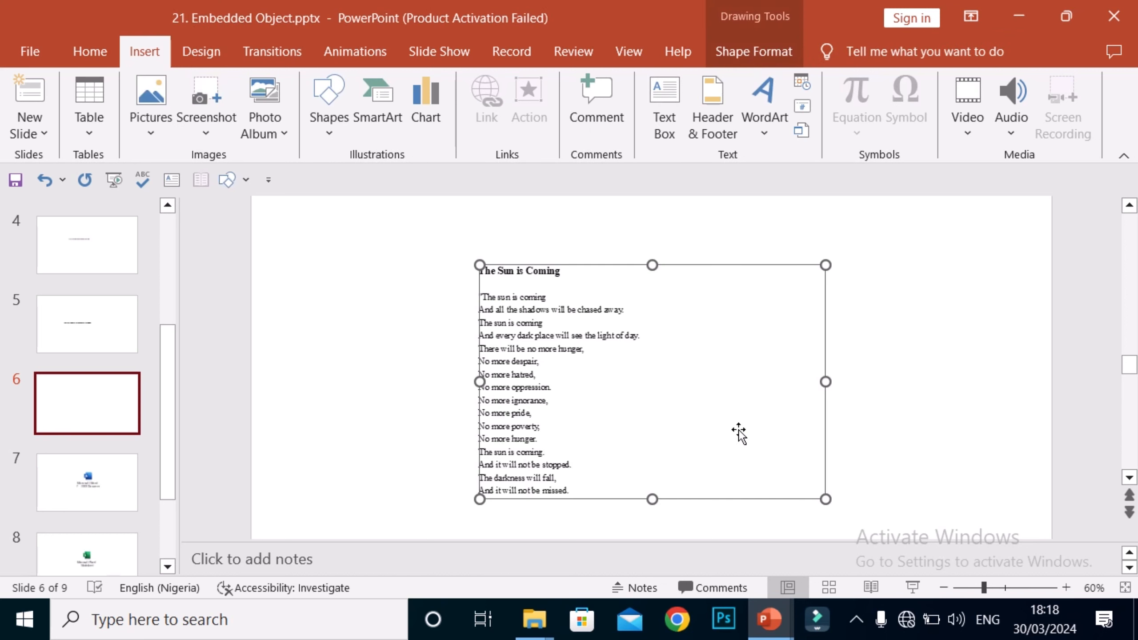
left_click(361, 370)
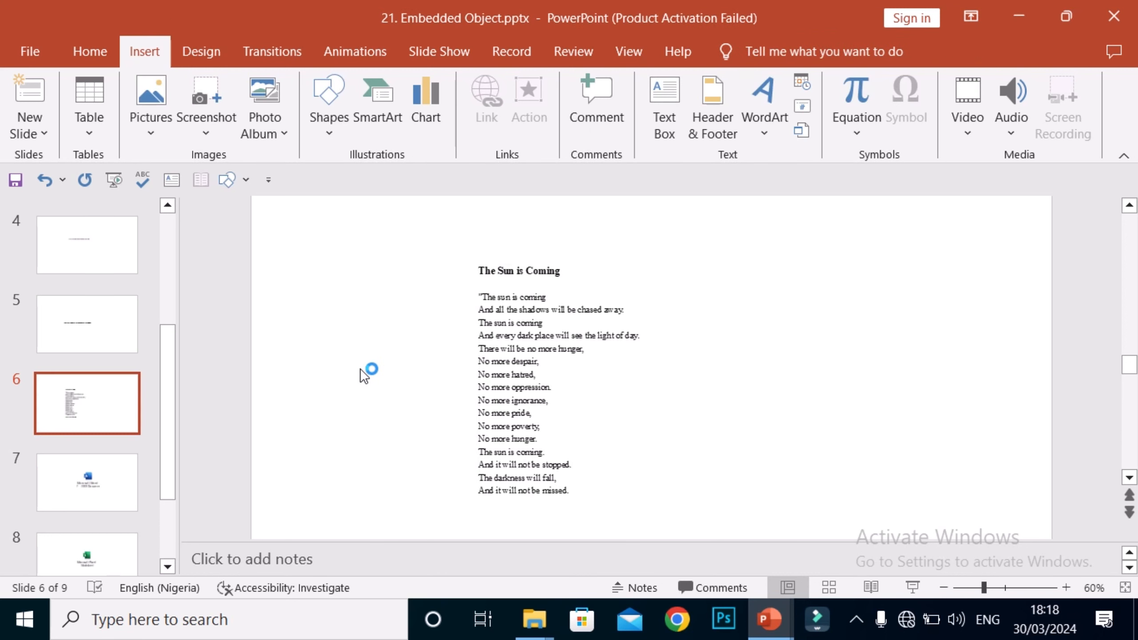
- Move the linked poem object slightly up and to the right on slide 6, then deselect it
left_click(584, 355)
left_click(391, 370)
left_click(630, 352)
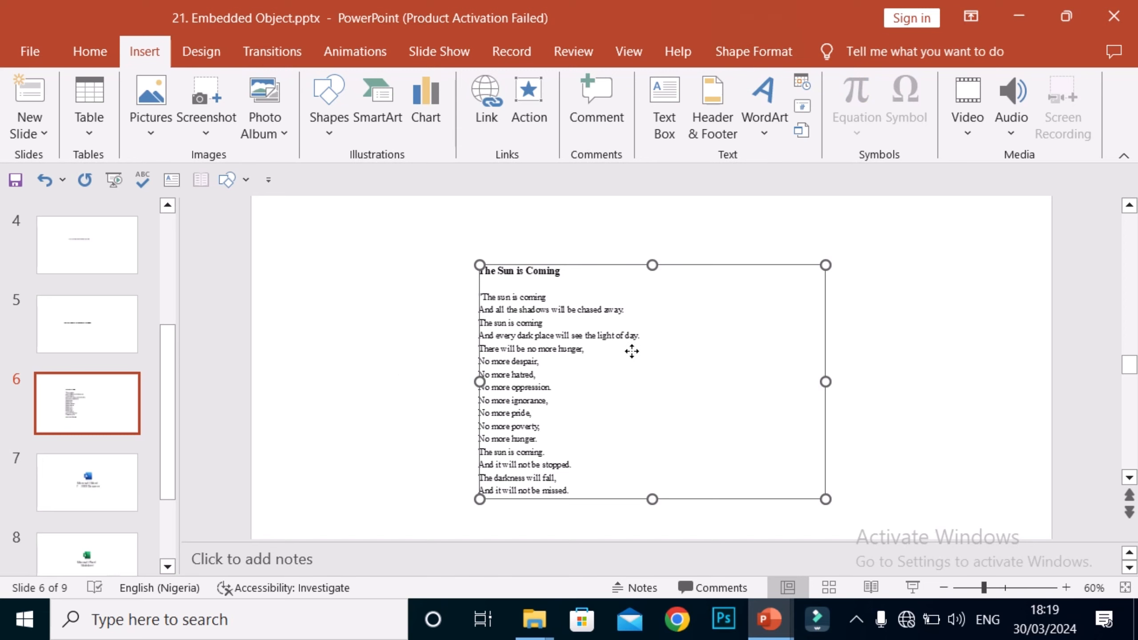
left_click_drag(716, 268, 775, 243)
left_click(439, 266)
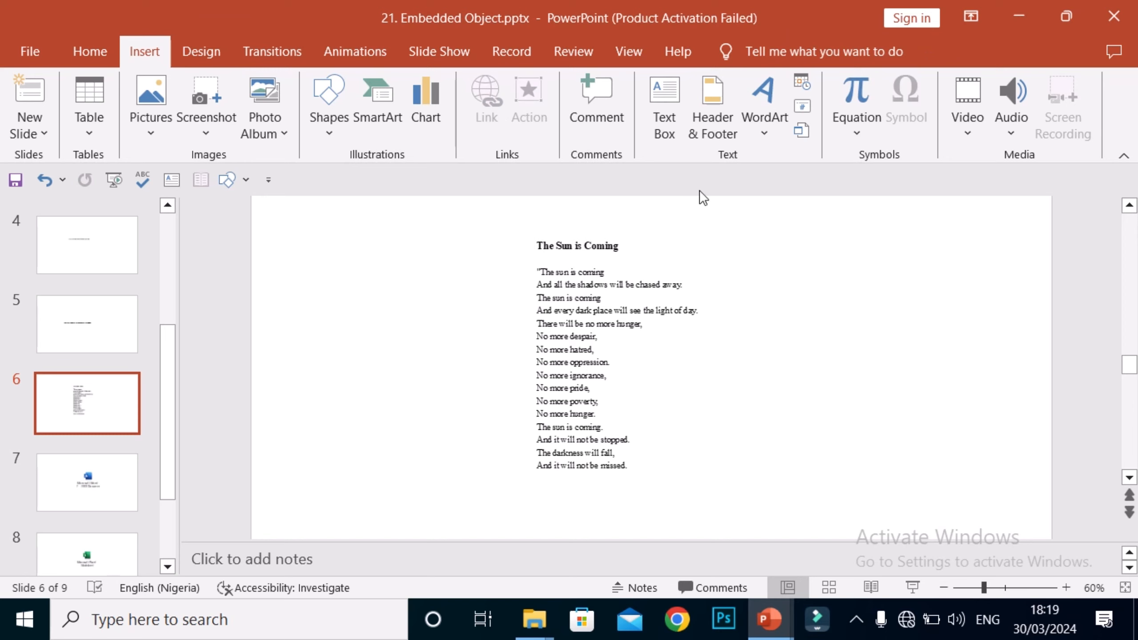
- Start inserting another object from an existing file on slide 6, browsing to the Insight folder for it
left_click(802, 131)
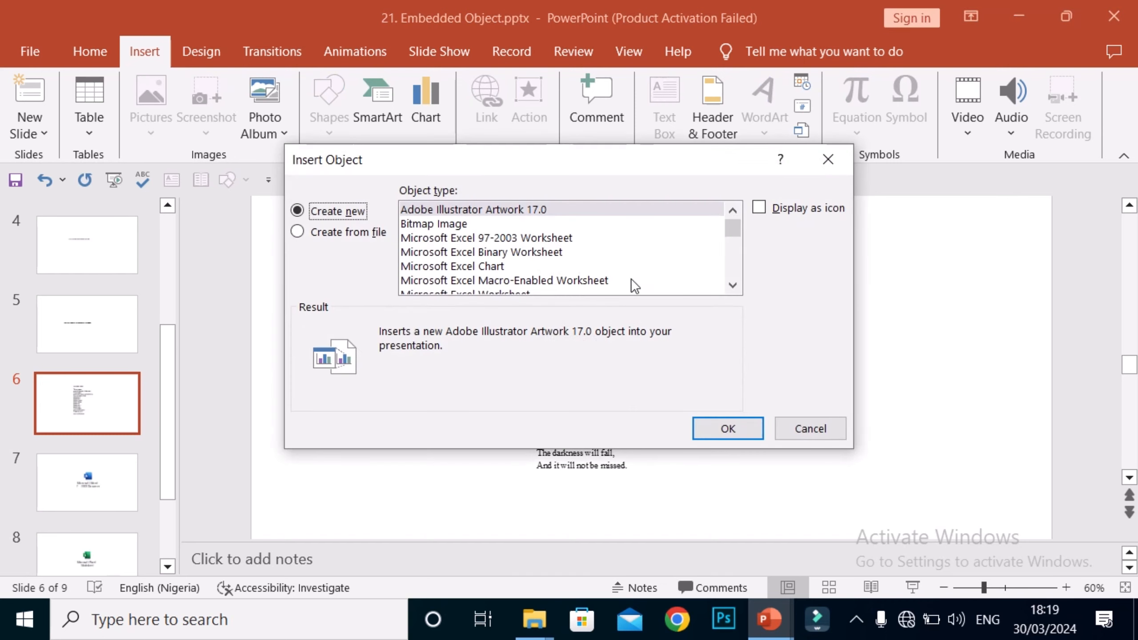
left_click(314, 231)
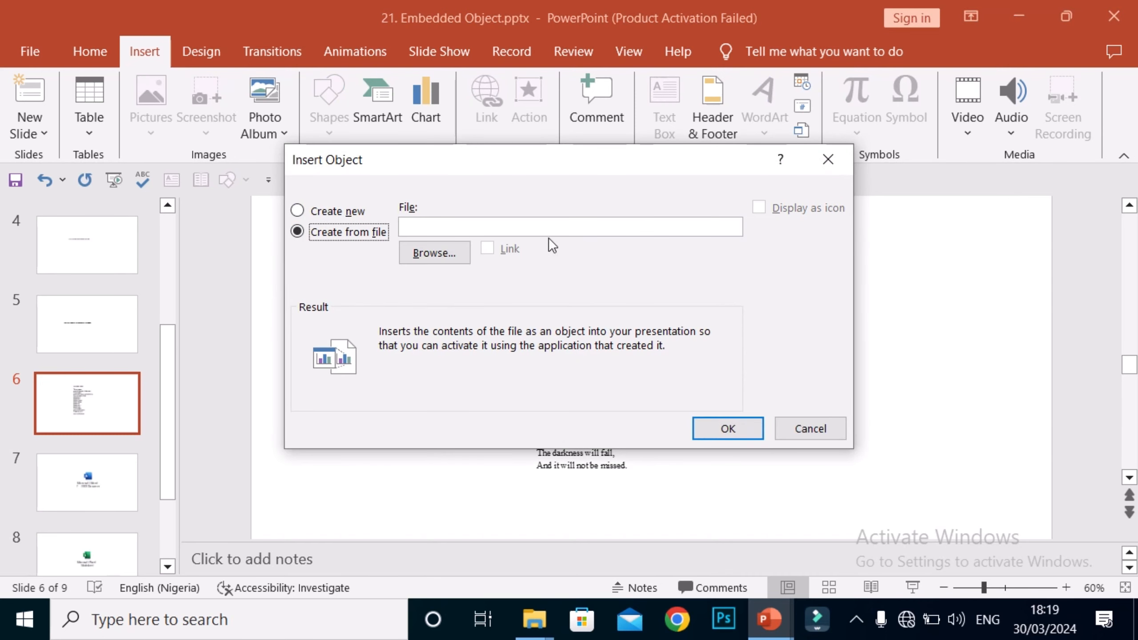
left_click(443, 253)
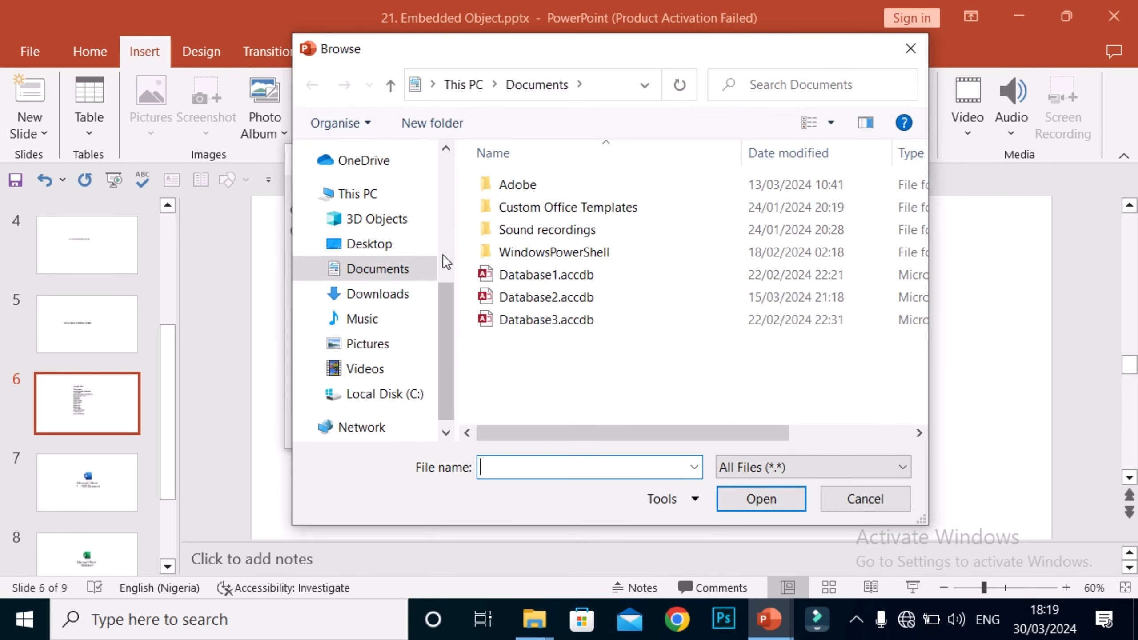
left_click_drag(438, 326, 449, 224)
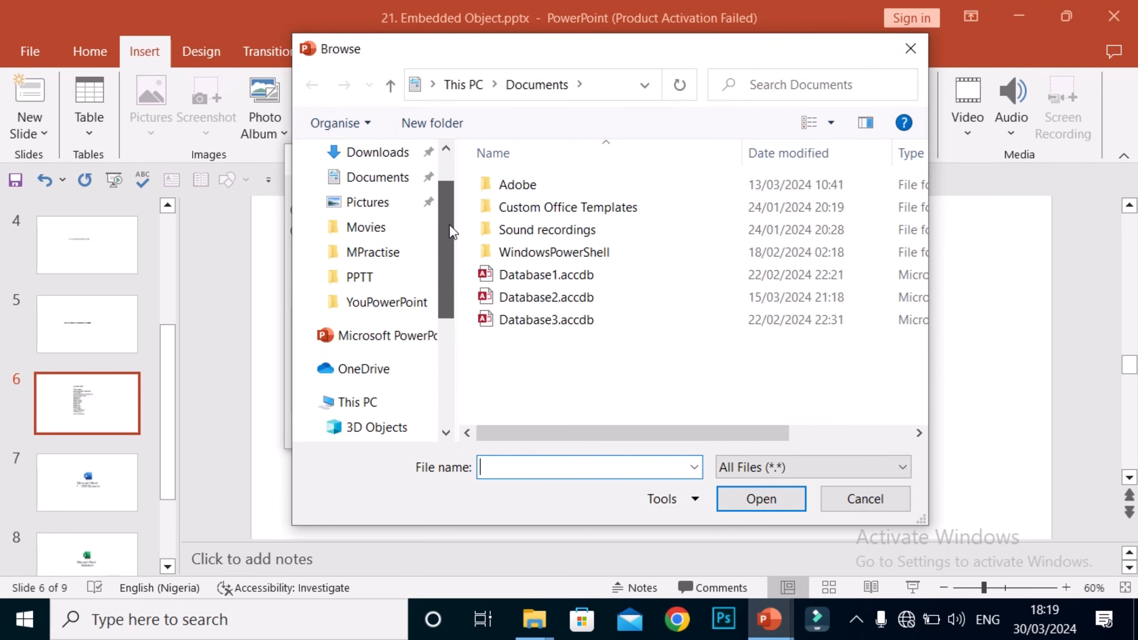
left_click(406, 229)
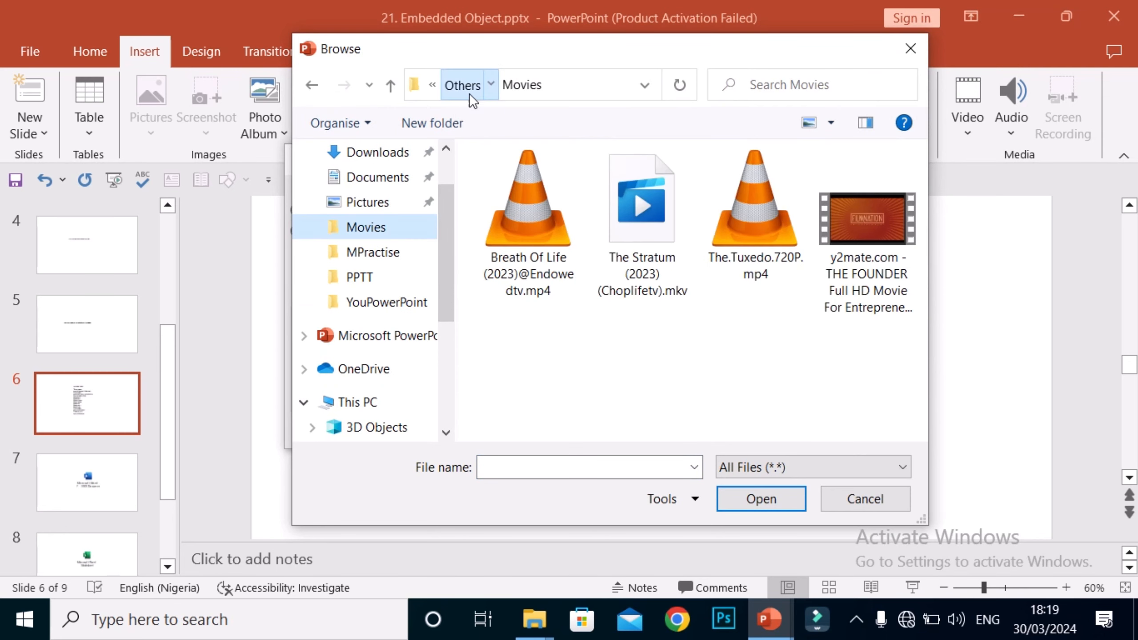
left_click(468, 86)
left_click(468, 83)
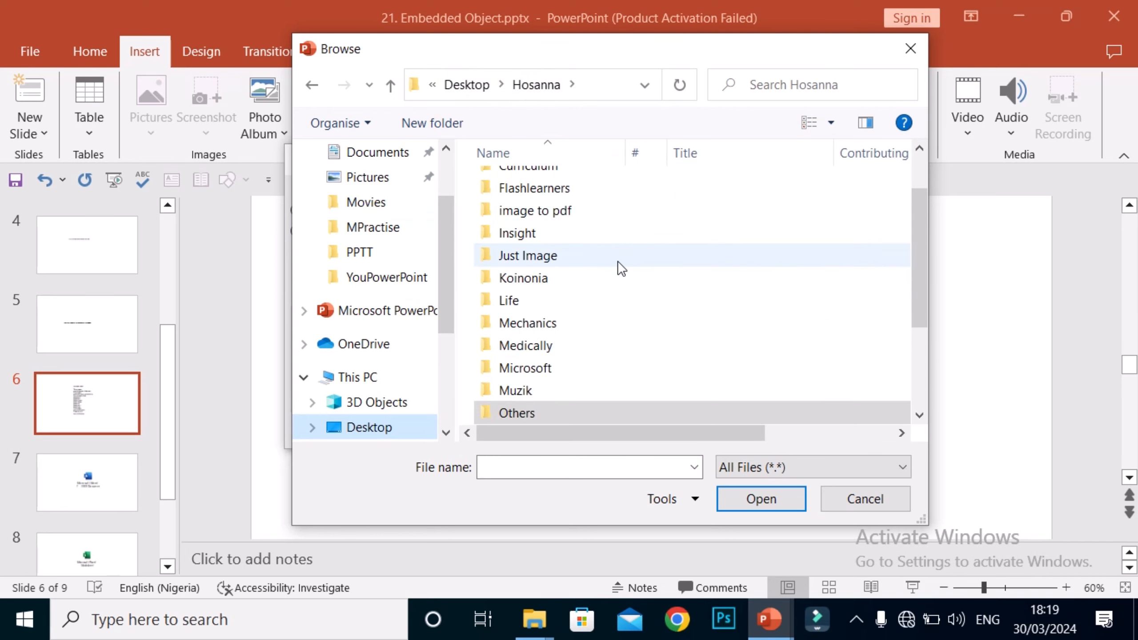
double_click(631, 235)
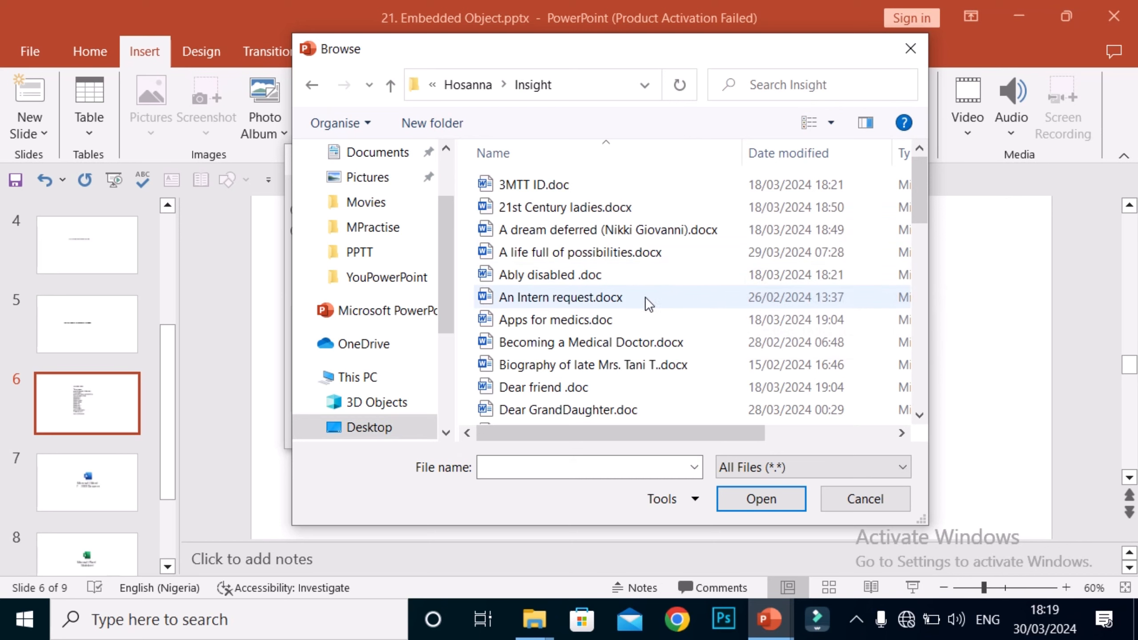
- Choose "Apps for medics.doc" as the file to embed and set it to display as an icon
left_click_drag(917, 182, 920, 198)
left_click(569, 265)
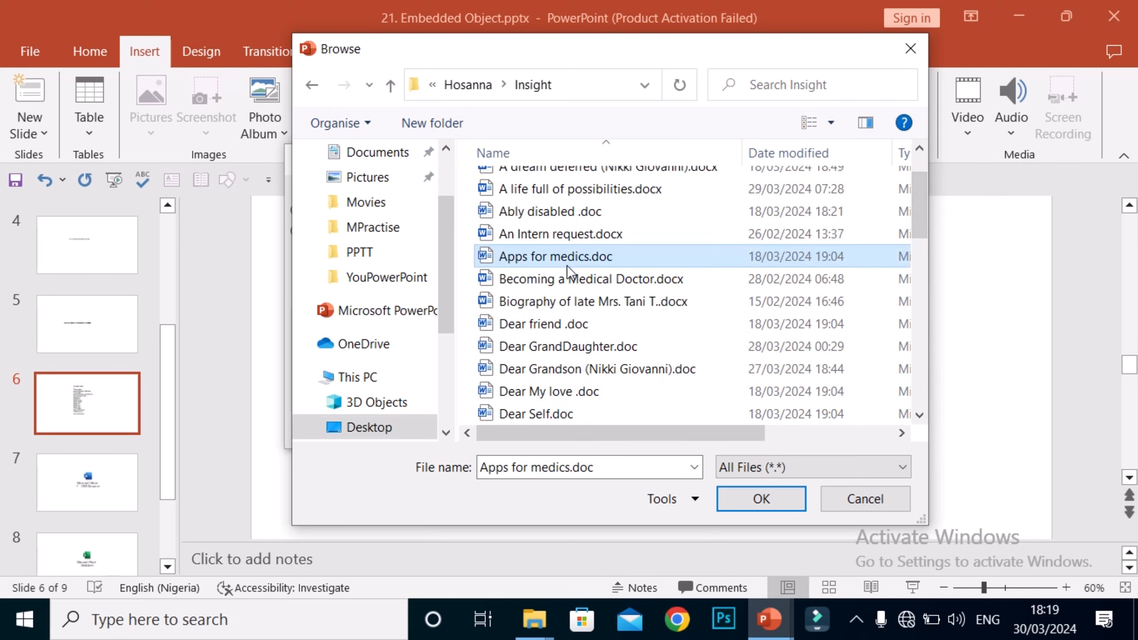
left_click(772, 496)
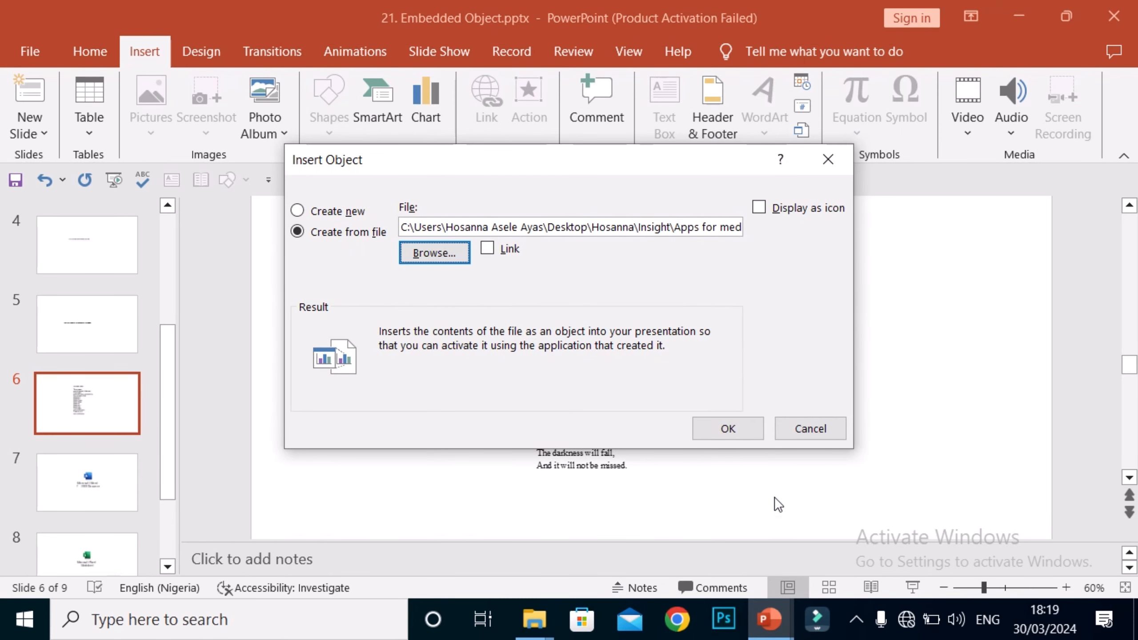
left_click(760, 205)
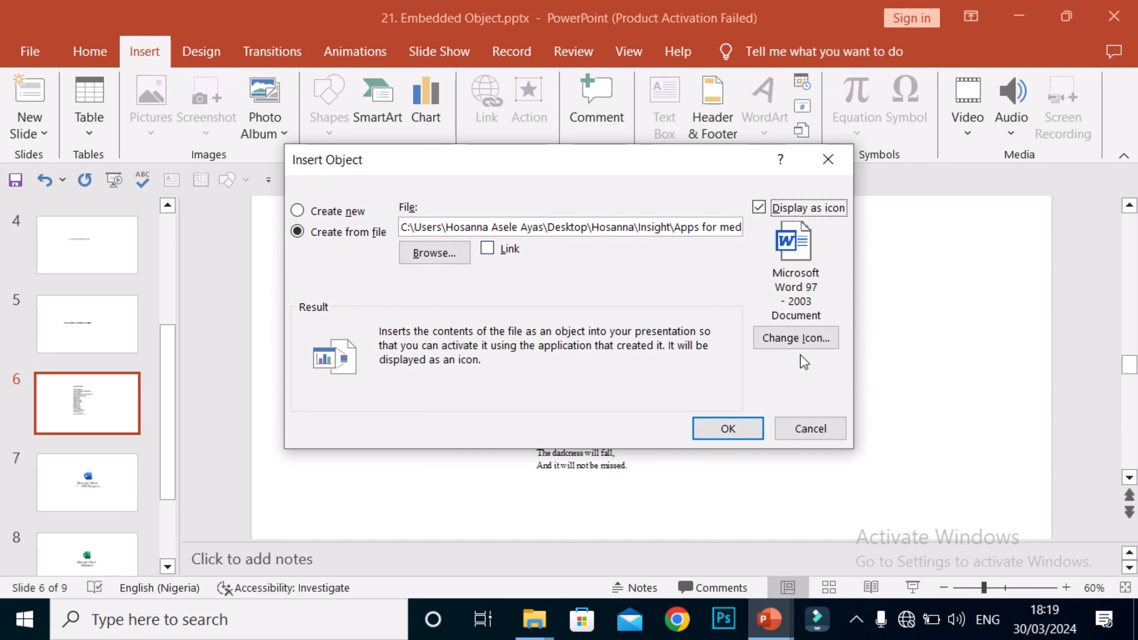
- Change the object's icon to the Word envelope icon and insert the object on slide 6
left_click(806, 342)
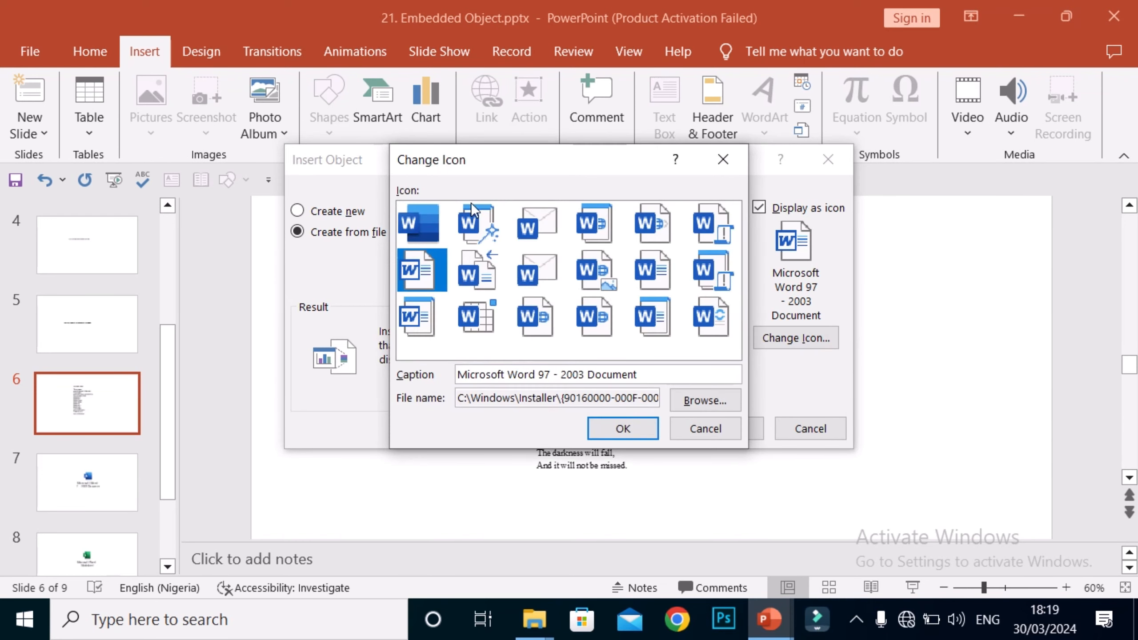
left_click(548, 225)
left_click(617, 438)
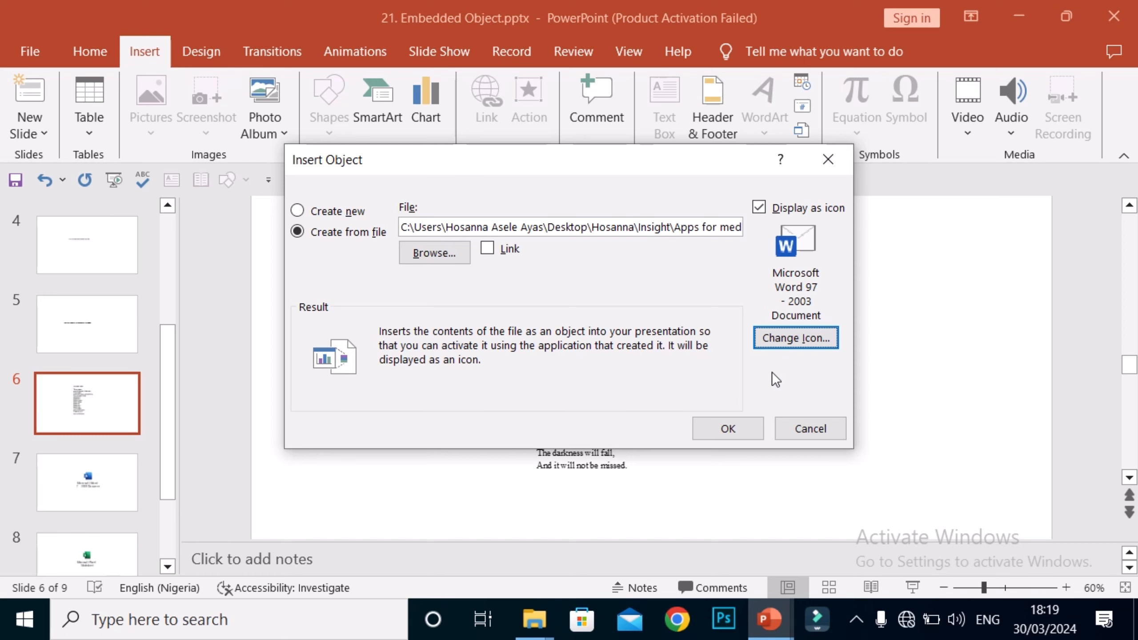
left_click(730, 430)
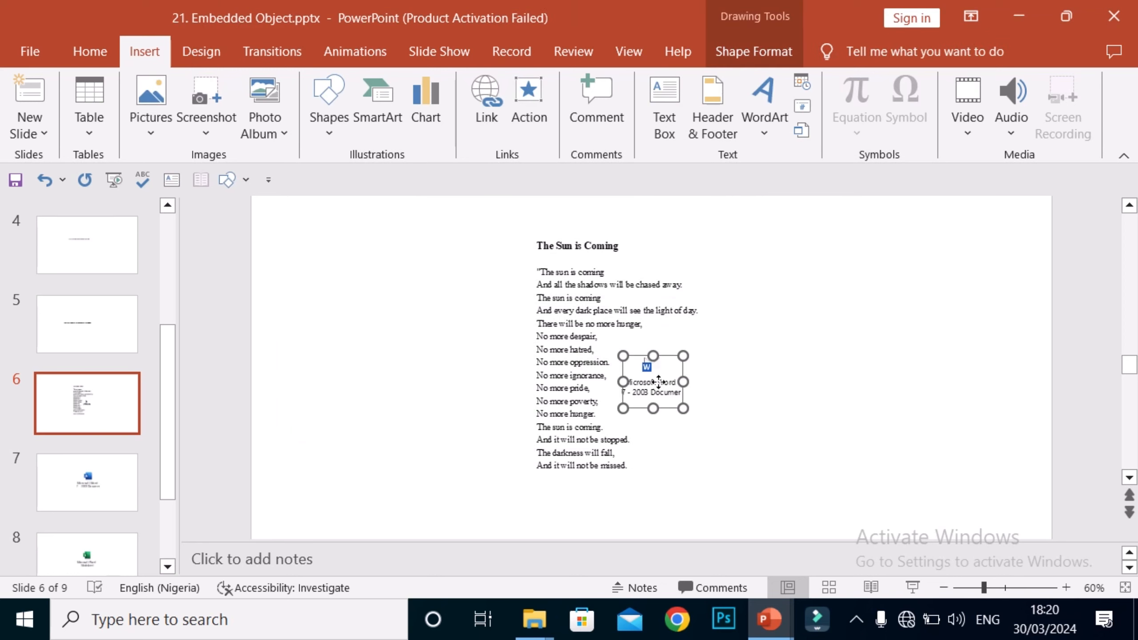
- Move the Word icon object into the empty space to the right of the poem text and deselect it
left_click_drag(656, 381, 842, 376)
left_click(834, 429)
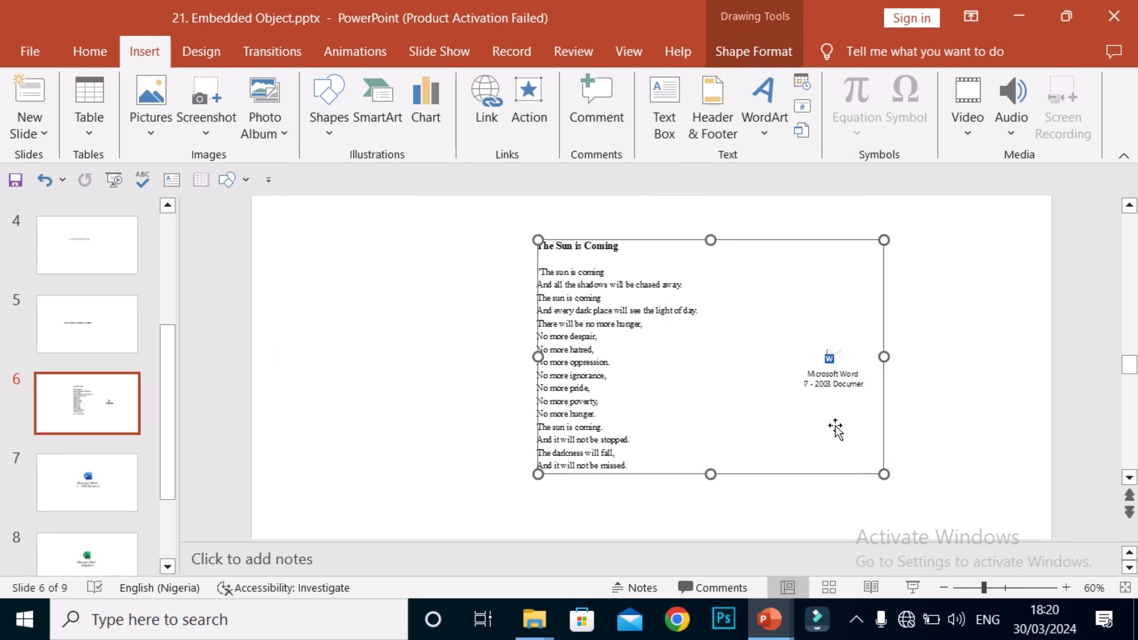
left_click(1027, 368)
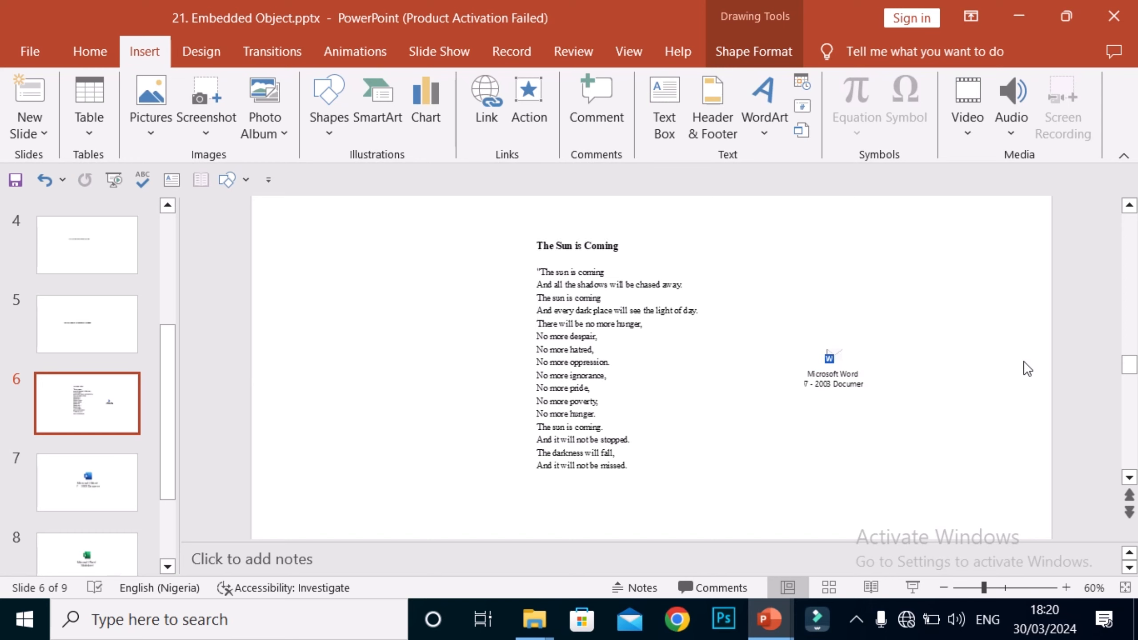
- Open the embedded document from its Word icon on slide 6 and look through its list of medical apps
left_click(836, 366)
double_click(825, 362)
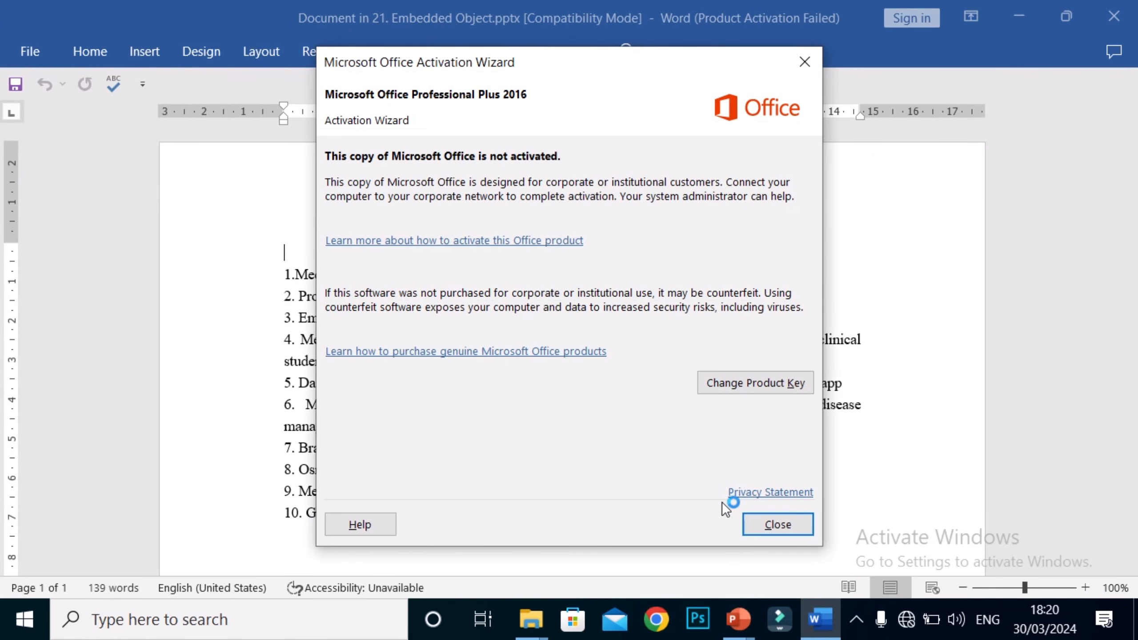
left_click(779, 525)
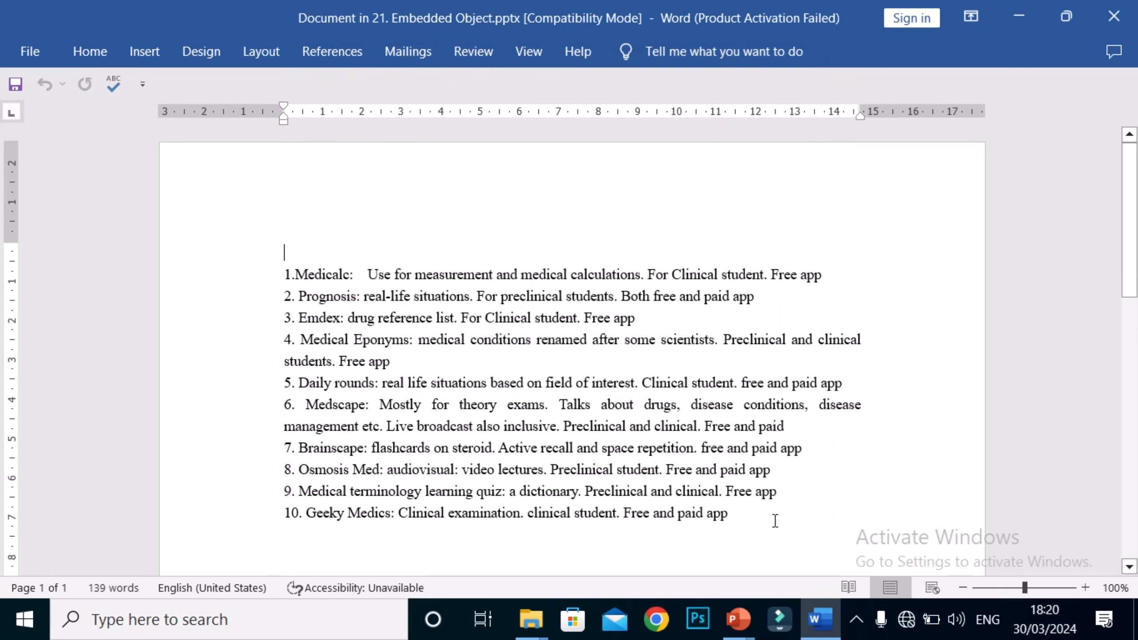
left_click_drag(768, 516, 280, 299)
left_click(211, 339)
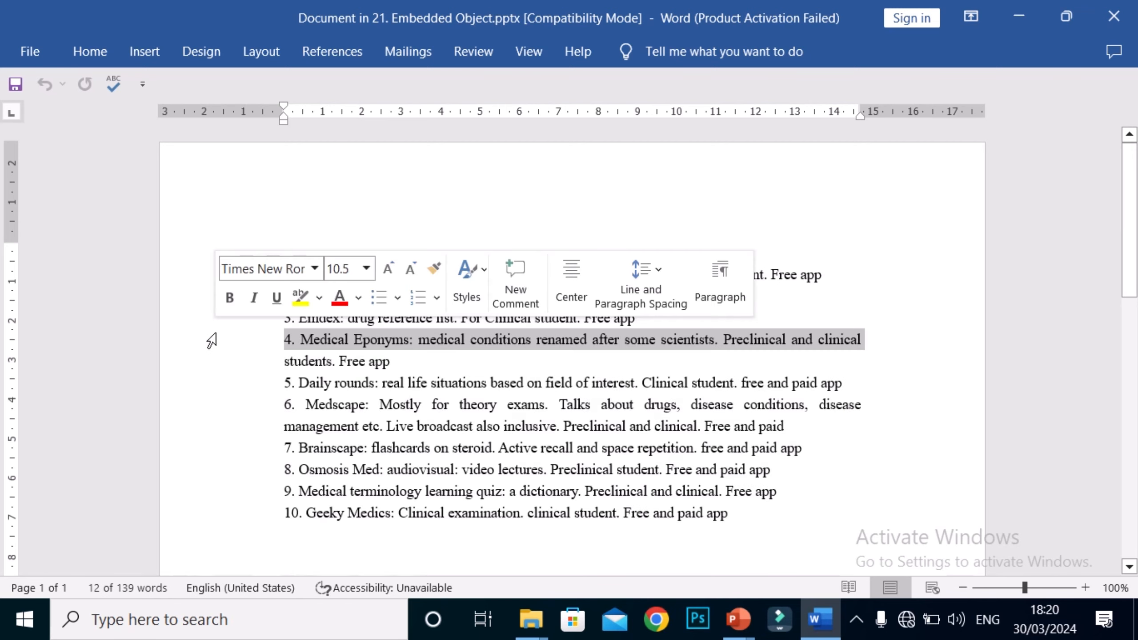
left_click(222, 361)
left_click(252, 413)
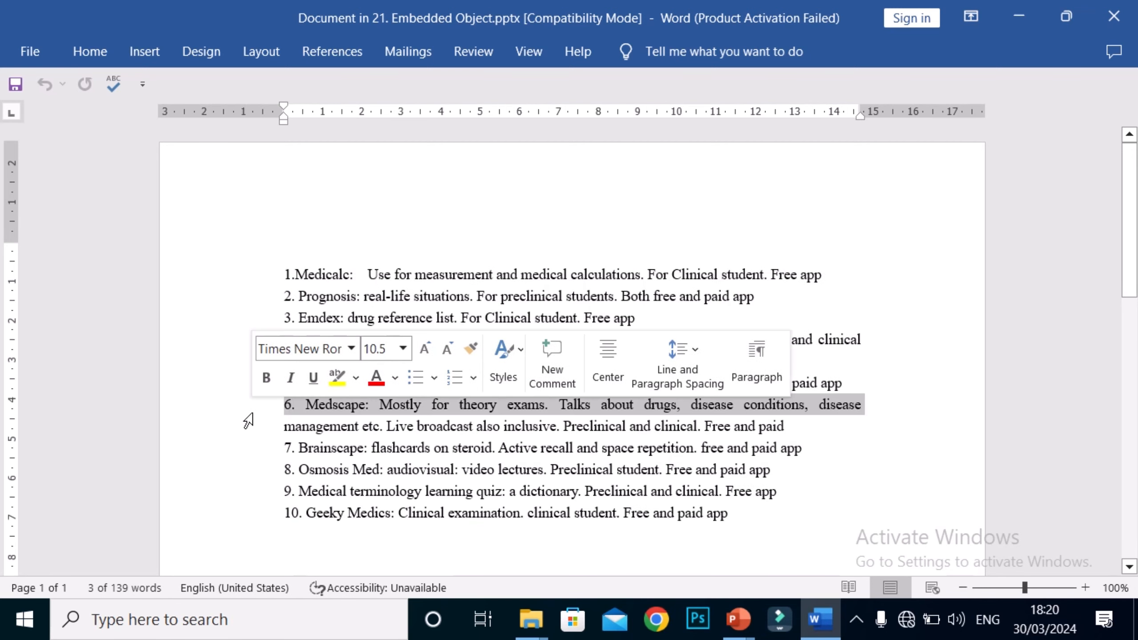
left_click(253, 235)
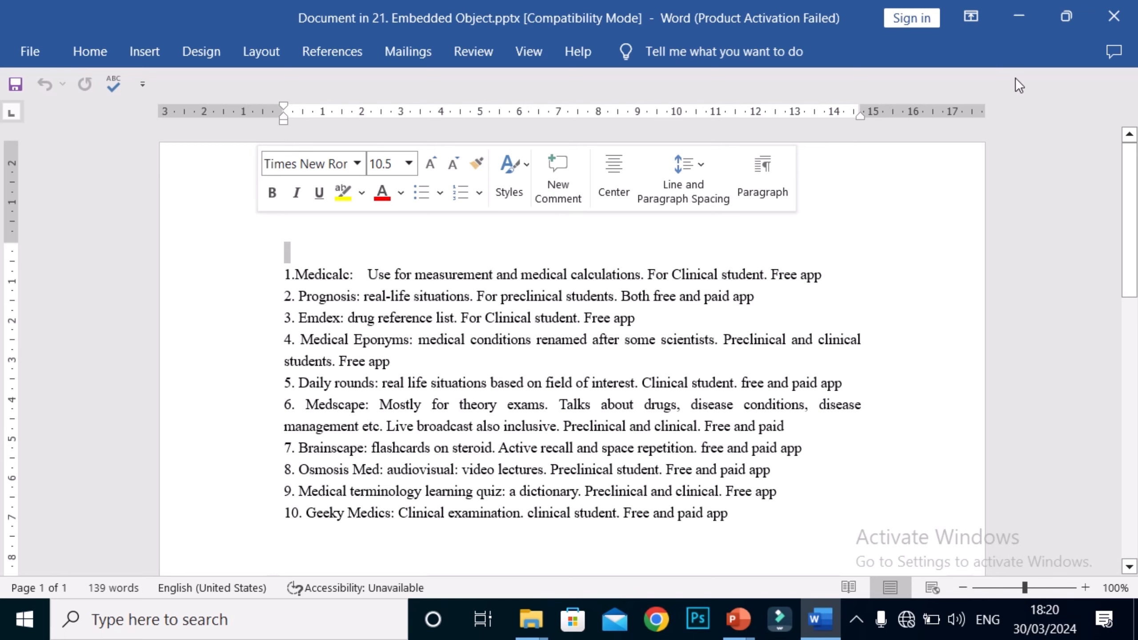
- Close the embedded Word document and rearrange slide 6, with the poem farther left and the Word icon object enlarged beside it
left_click(1123, 14)
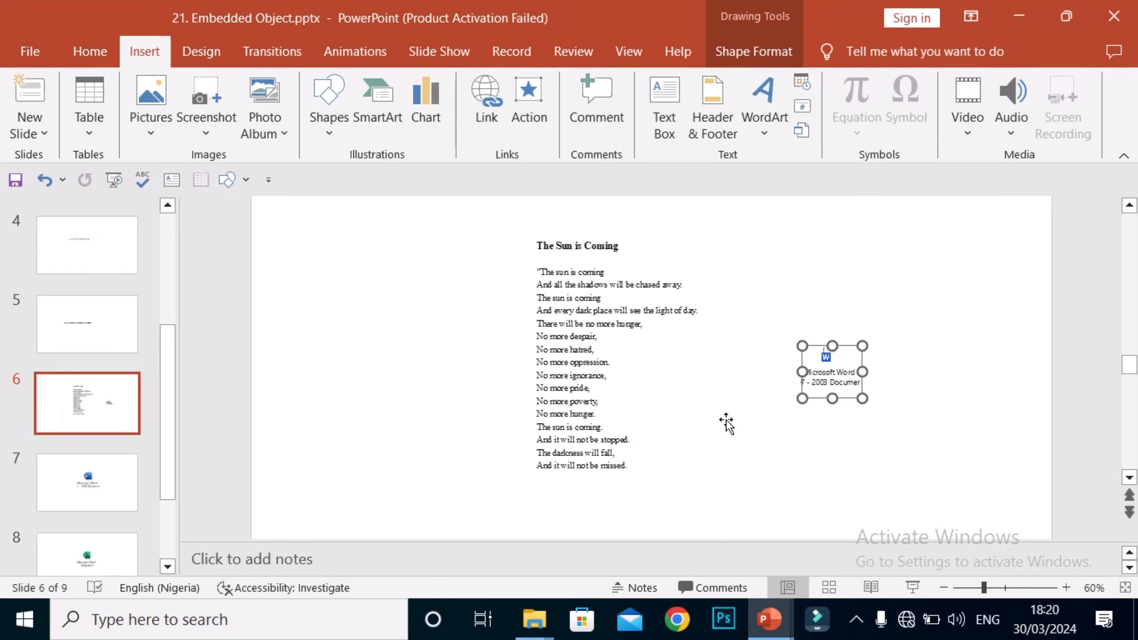
left_click_drag(867, 399, 696, 381)
left_click(826, 356)
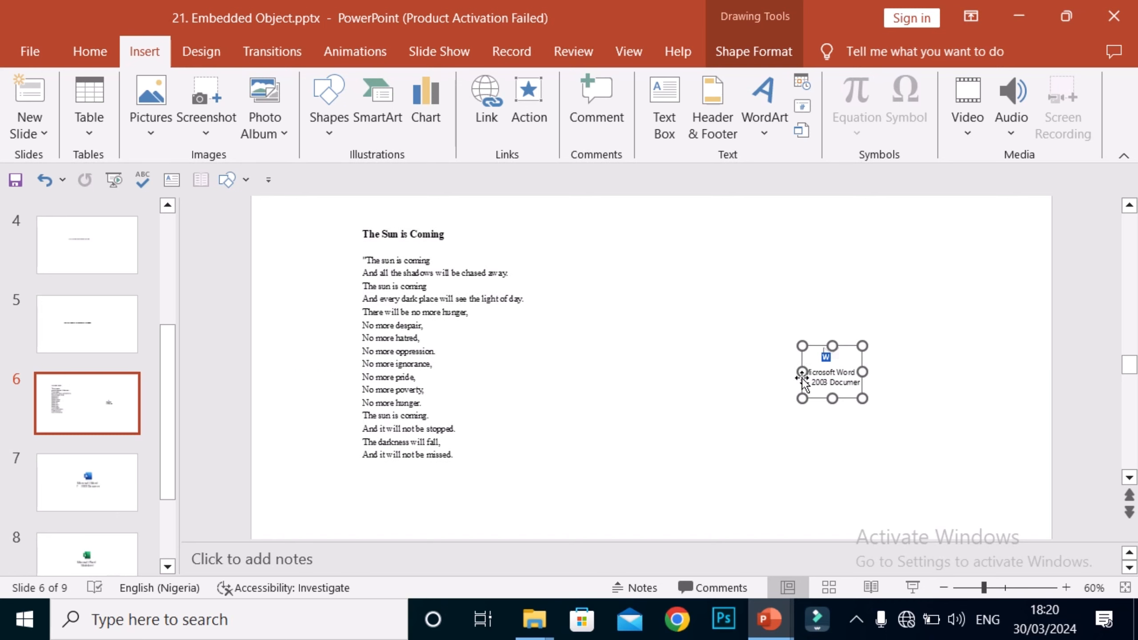
left_click_drag(863, 398, 1023, 534)
left_click_drag(788, 341, 640, 213)
- Review the Document Object commands for the Word icon object on slide 6, including Edit, Open and Convert, without applying any
right_click(681, 399)
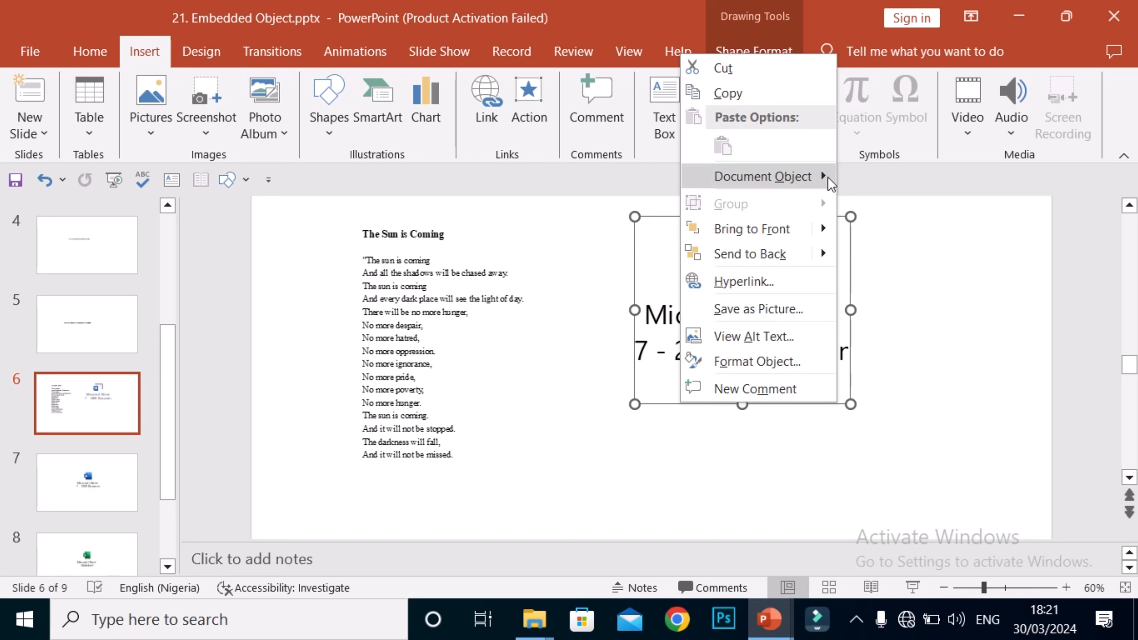
mouse_move(828, 176)
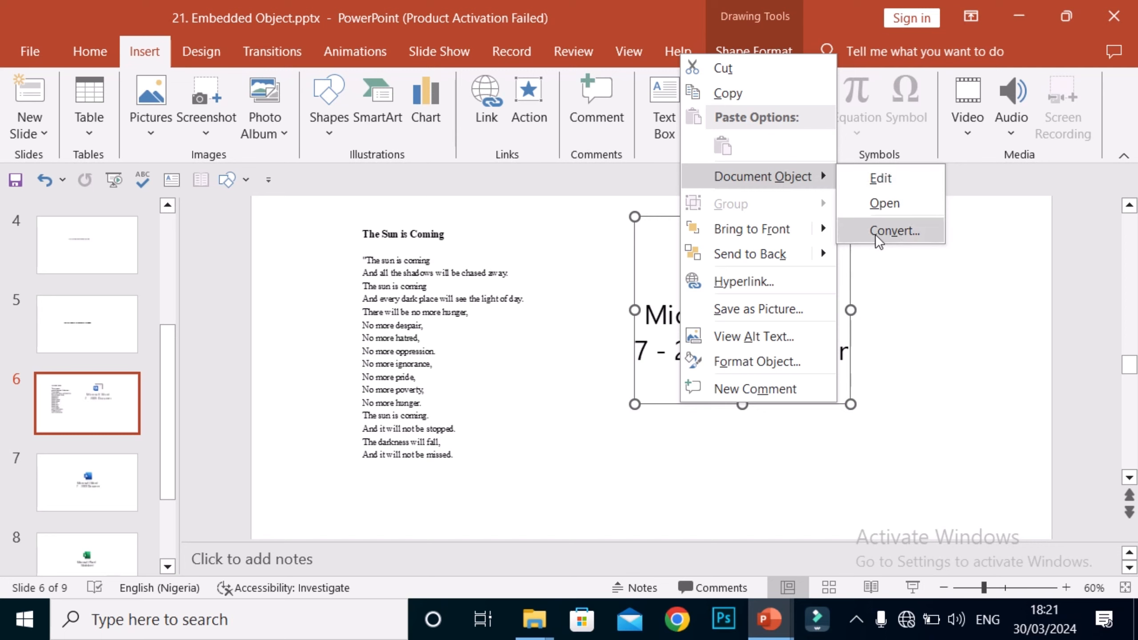
left_click(942, 340)
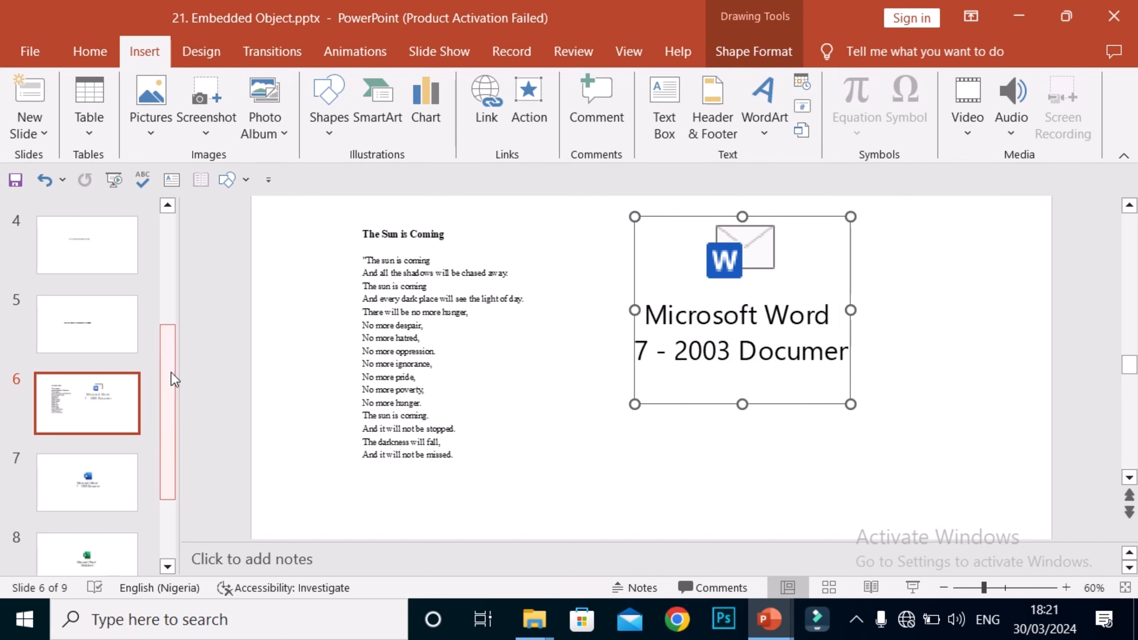
- Go to slide 8 and select its embedded Microsoft Excel Worksheet icon
left_click_drag(171, 372, 173, 483)
left_click(111, 446)
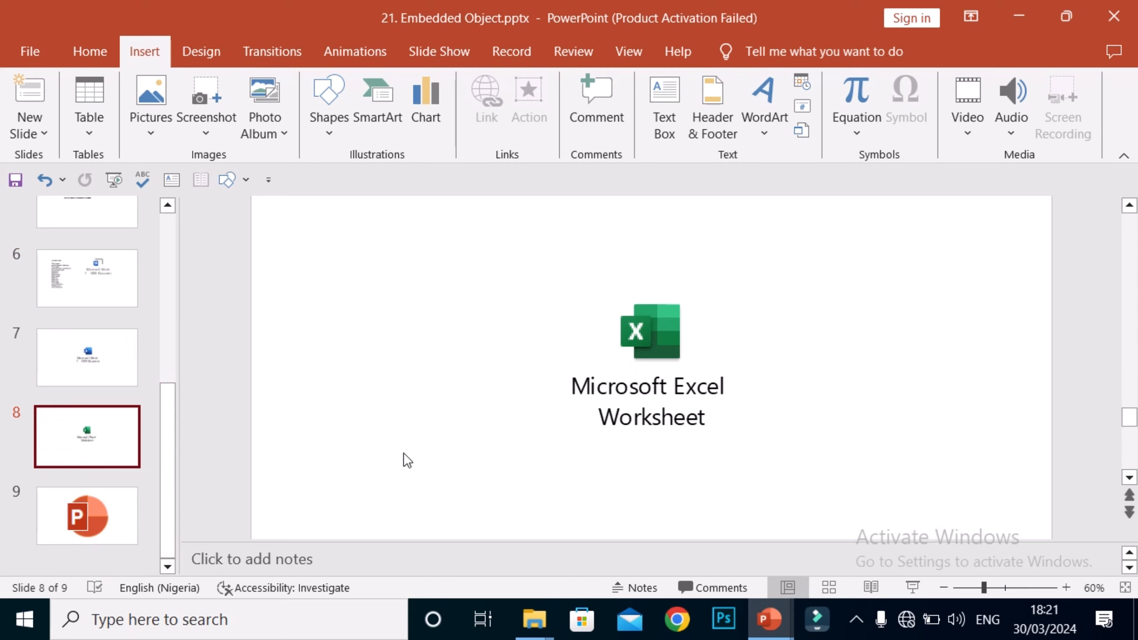
left_click(117, 370)
left_click(99, 442)
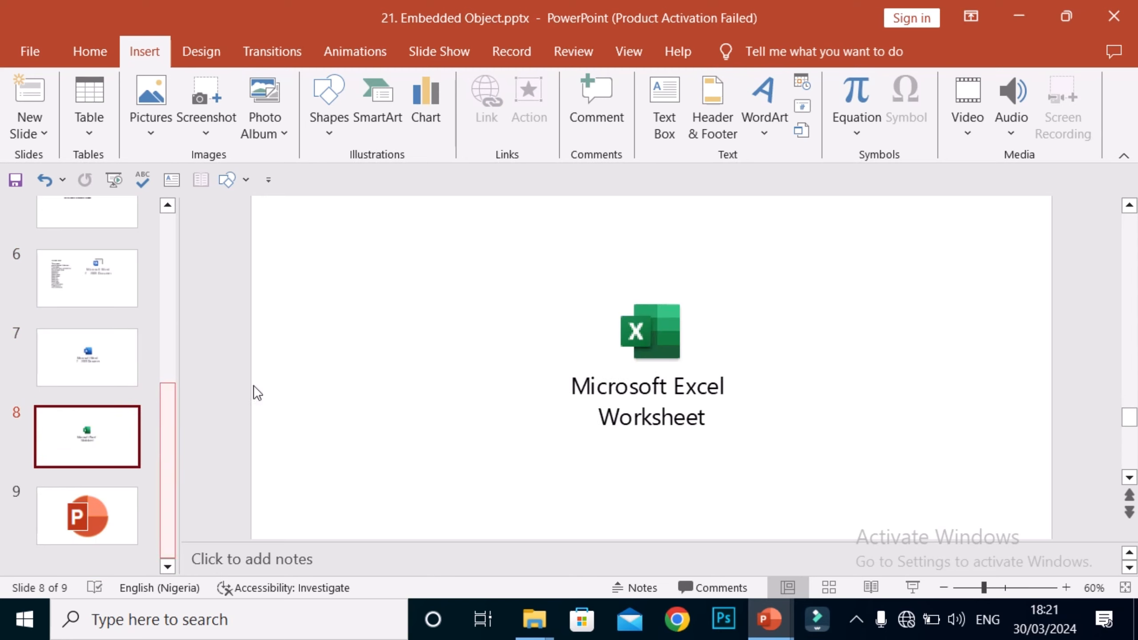
left_click(660, 351)
key("Escape")
left_click(659, 340)
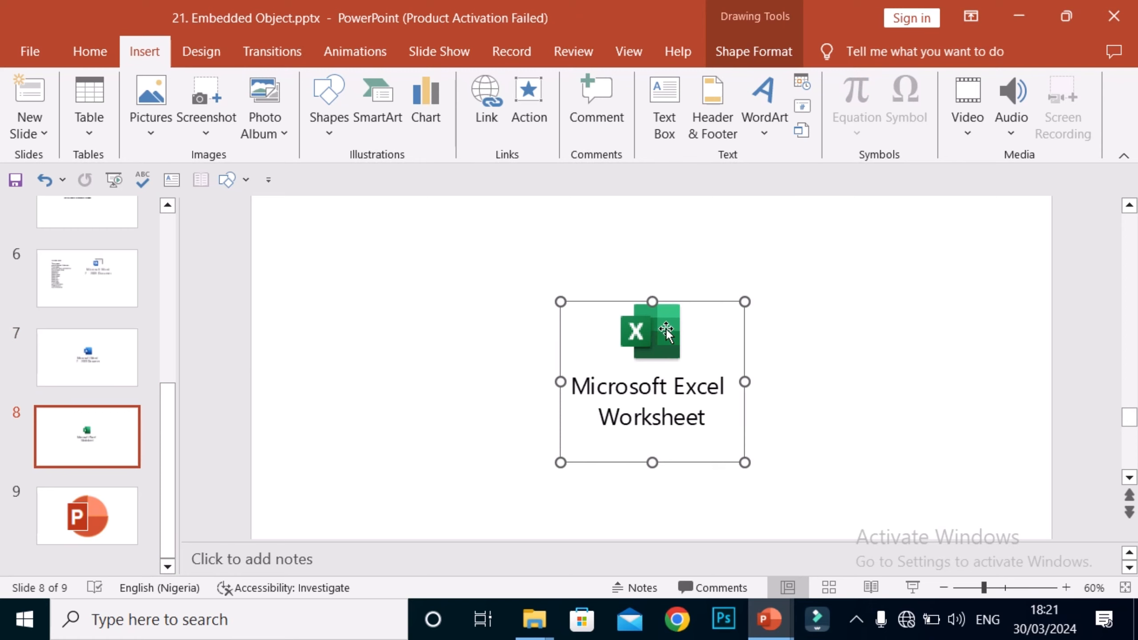
- Open the embedded Excel worksheet, dismiss the activation wizard, view the contact table in a maximized window, and close the worksheet
double_click(650, 334)
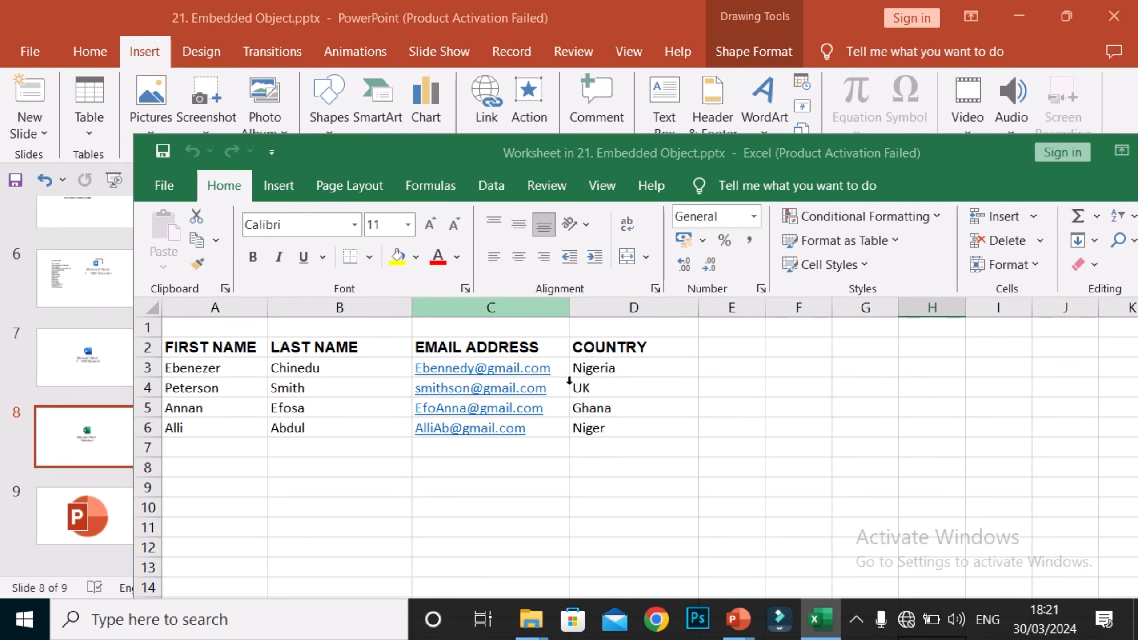
left_click(918, 566)
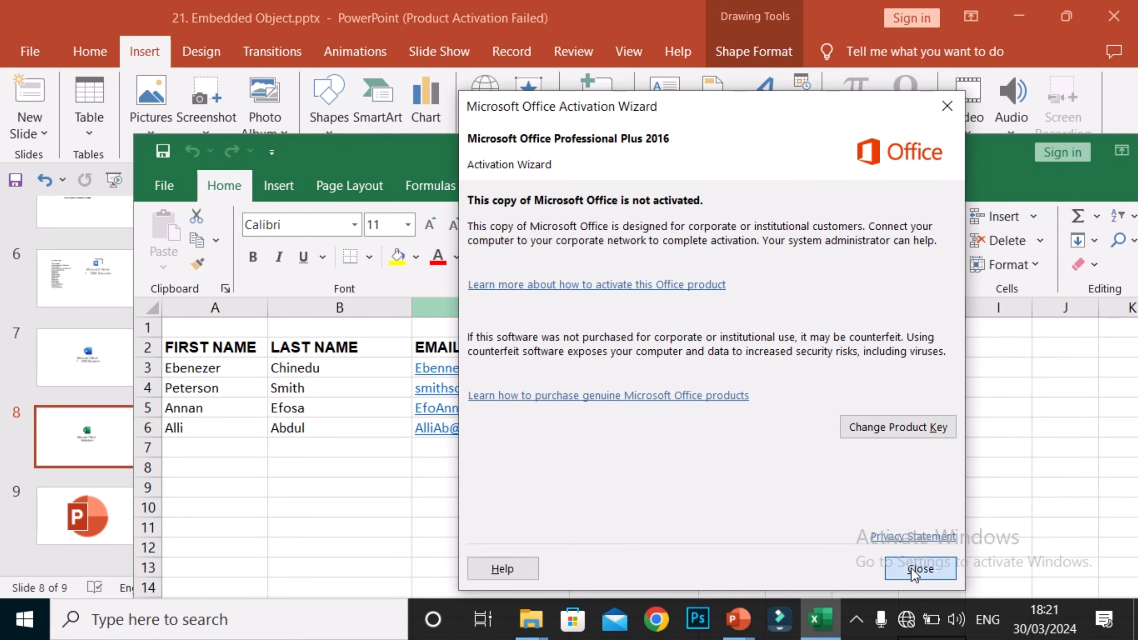
left_click_drag(848, 144, 691, 1)
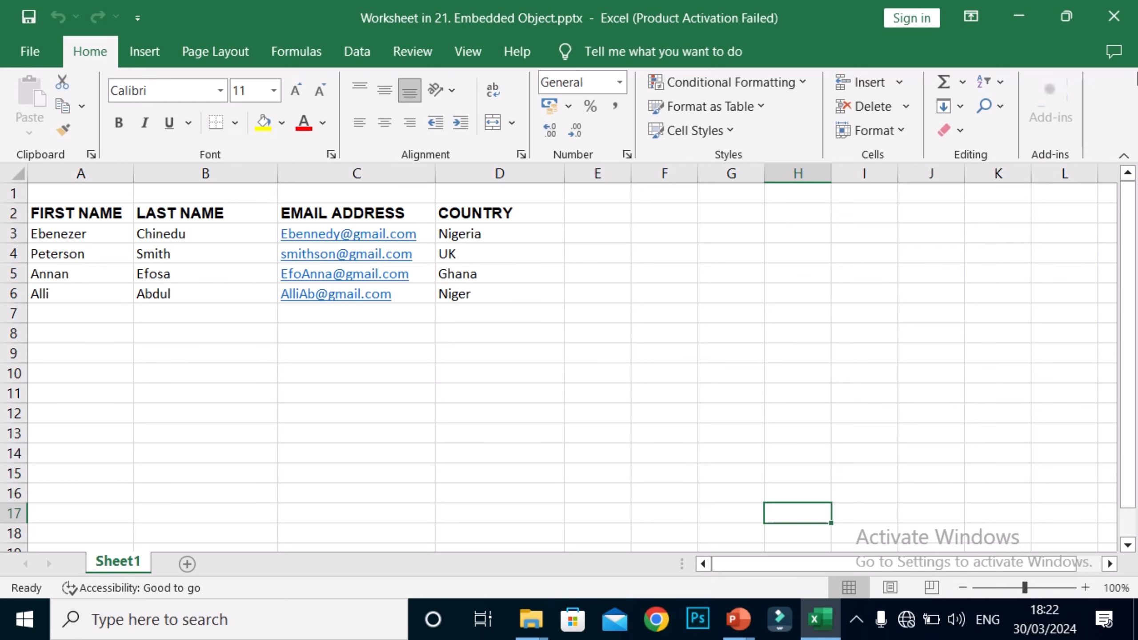
left_click(1116, 17)
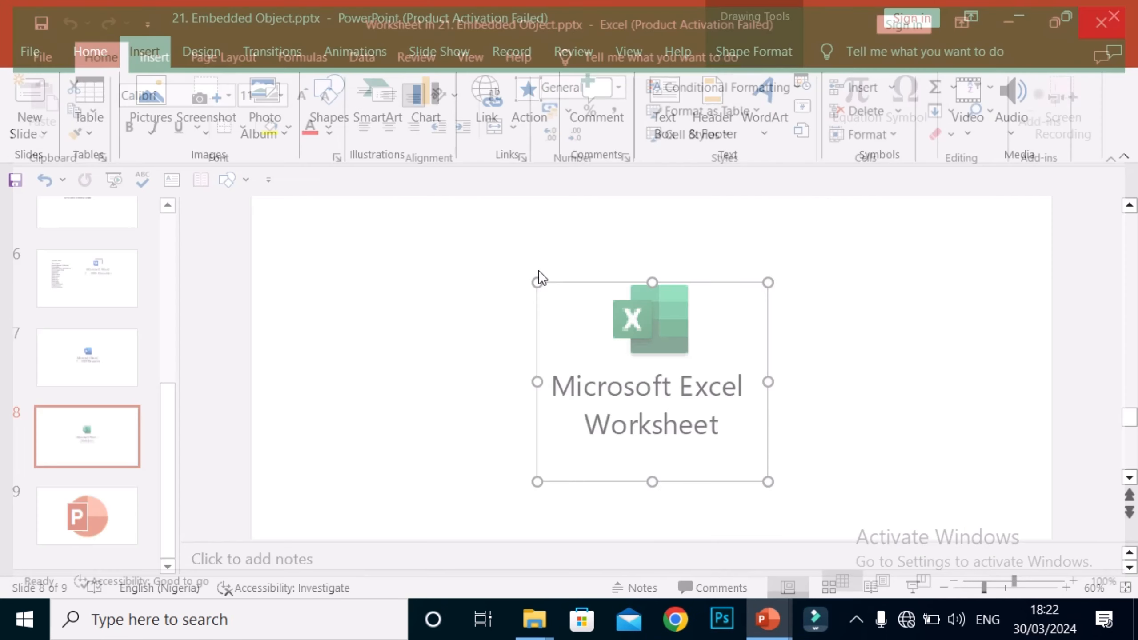
left_click(206, 391)
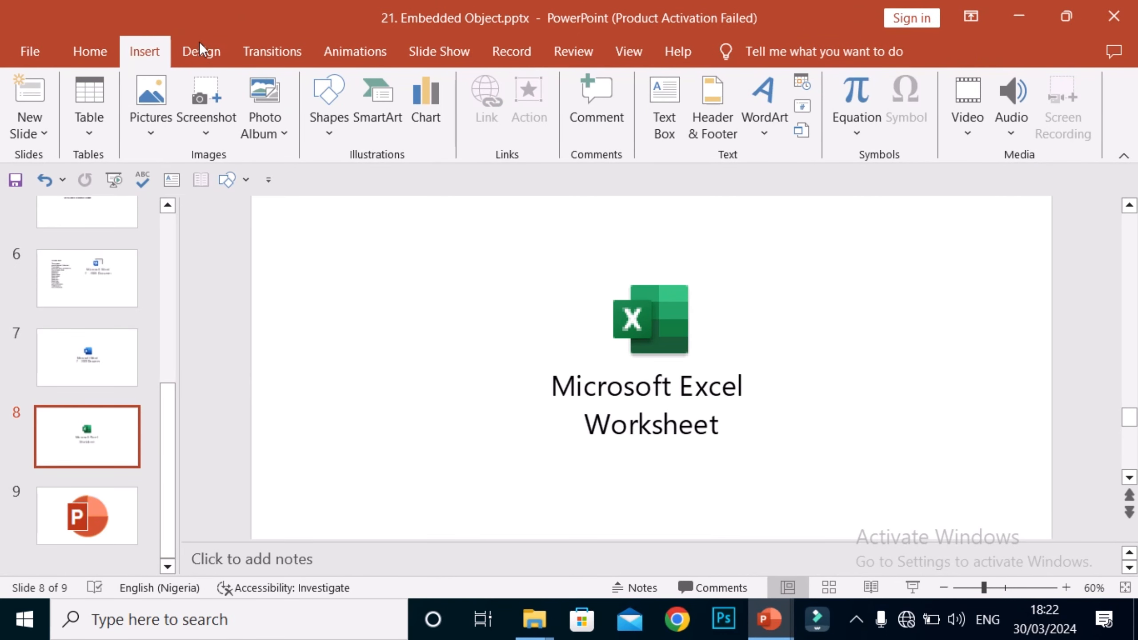
- Add a new blank slide directly after slide 8
left_click(81, 54)
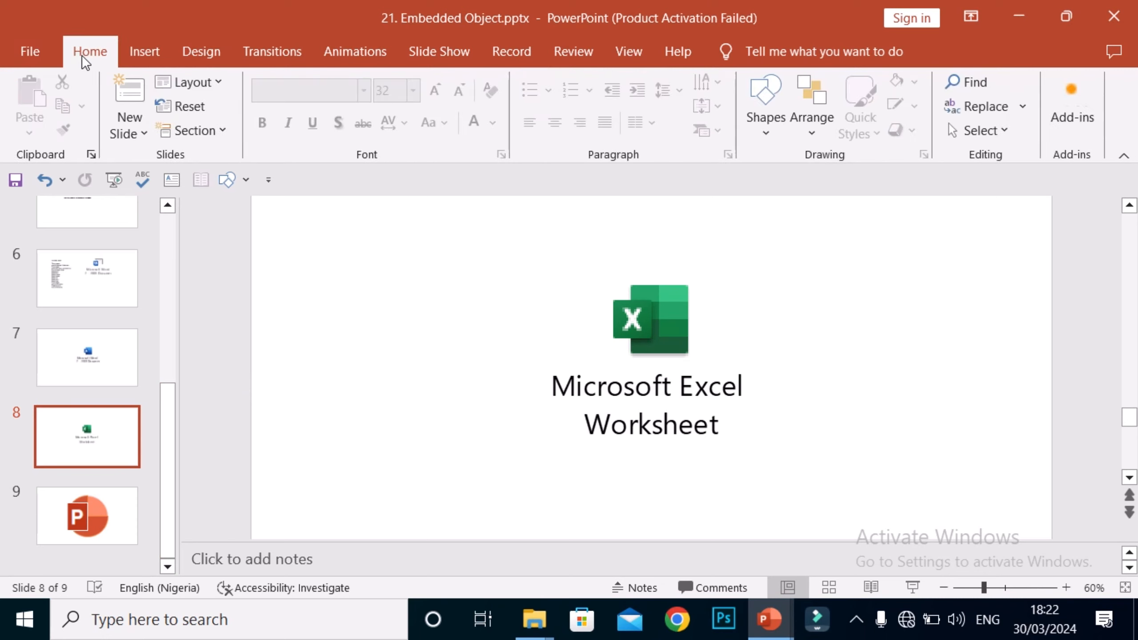
left_click(133, 90)
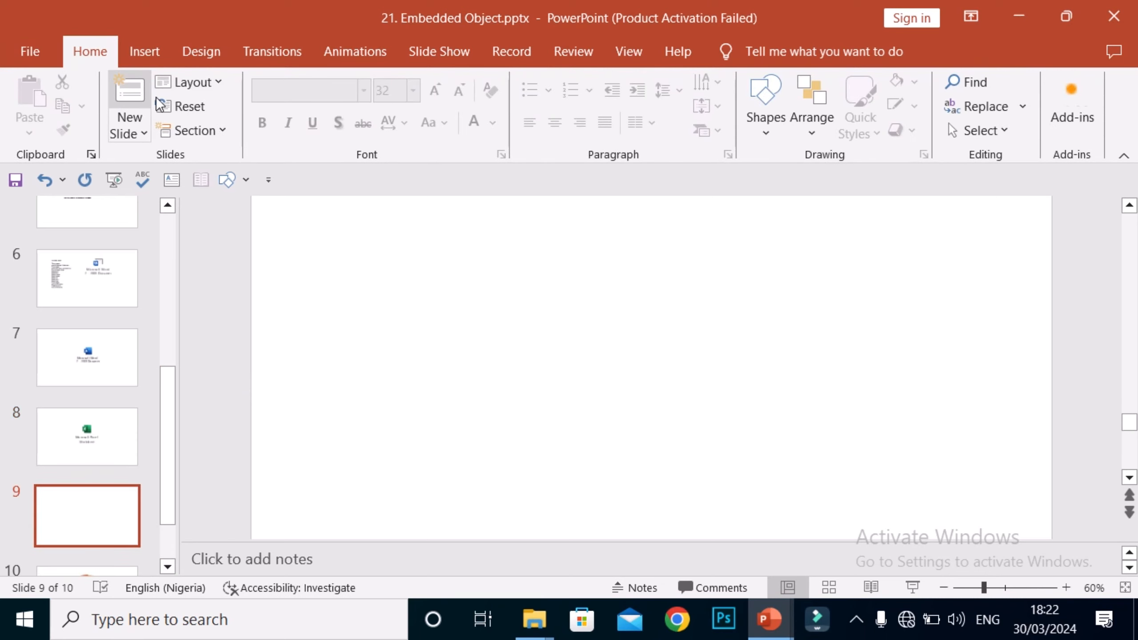
- Review the Insert Object options for creating a new object or using an existing file, browse the object types, and cancel
left_click(148, 50)
left_click(802, 130)
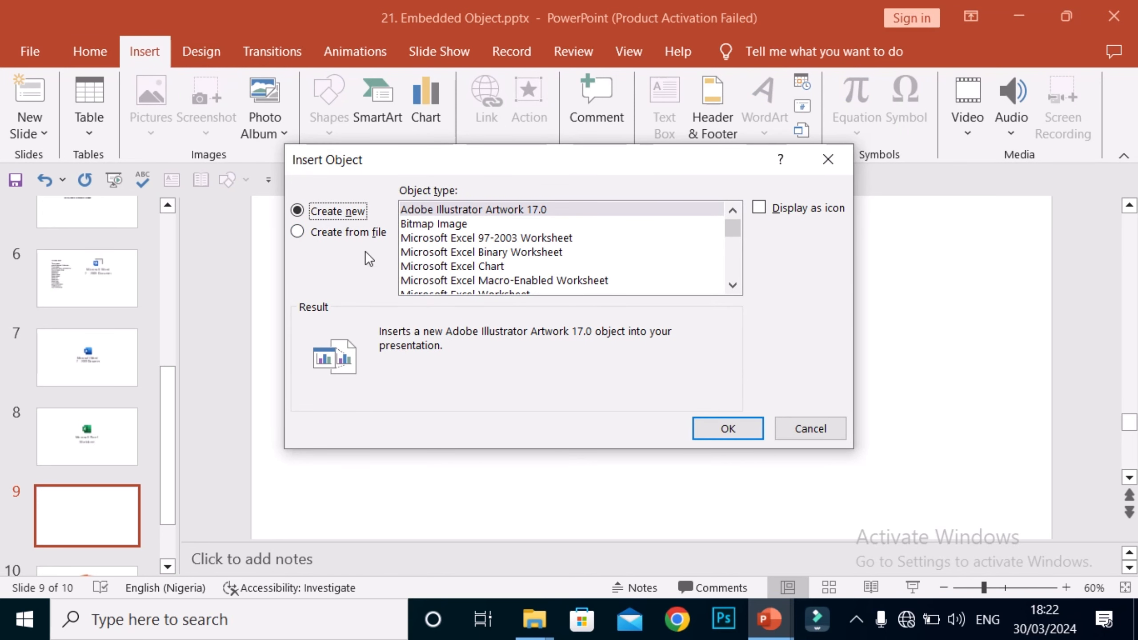
left_click(296, 231)
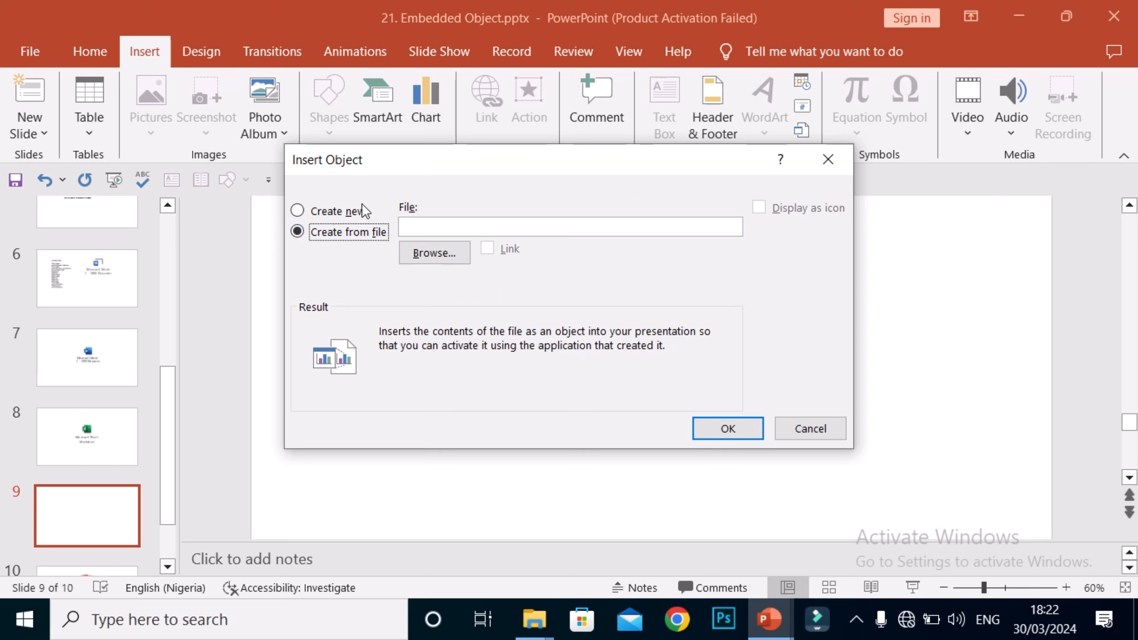
left_click(306, 210)
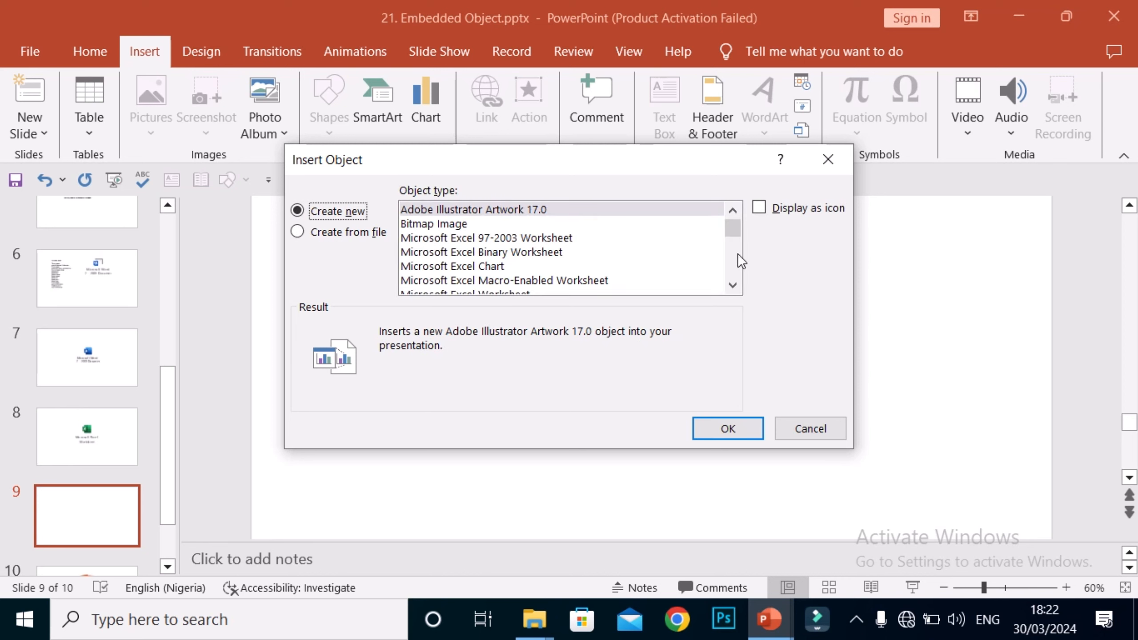
left_click_drag(736, 229, 738, 256)
left_click(822, 428)
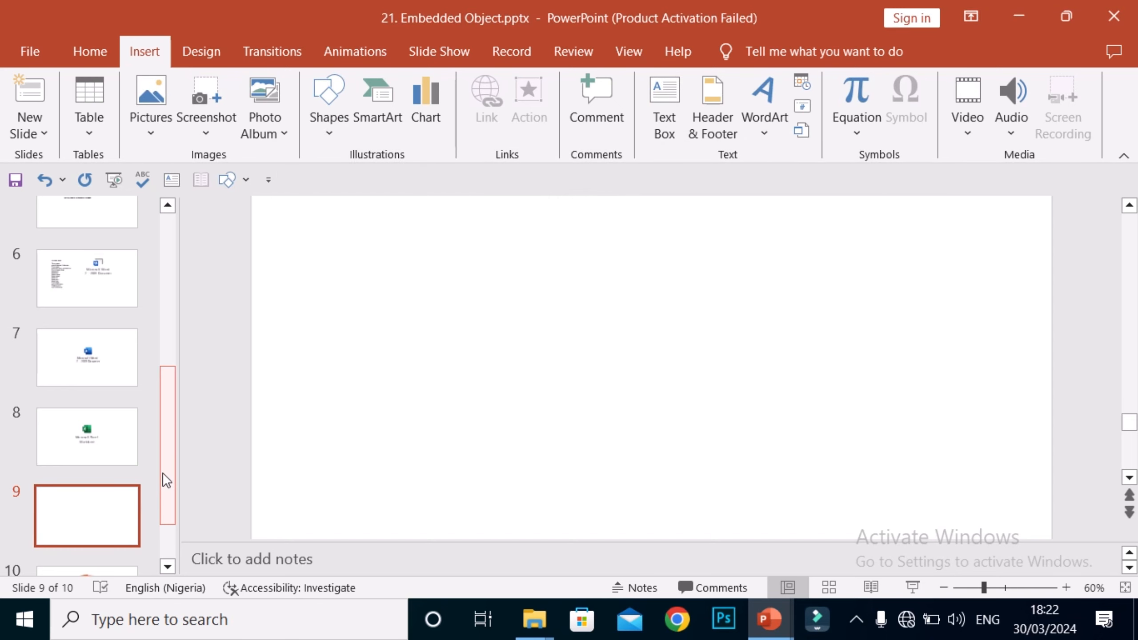
- Go to the final slide with the large PowerPoint logo and switch the presentation to Reading View
left_click_drag(162, 473, 169, 541)
left_click(88, 520)
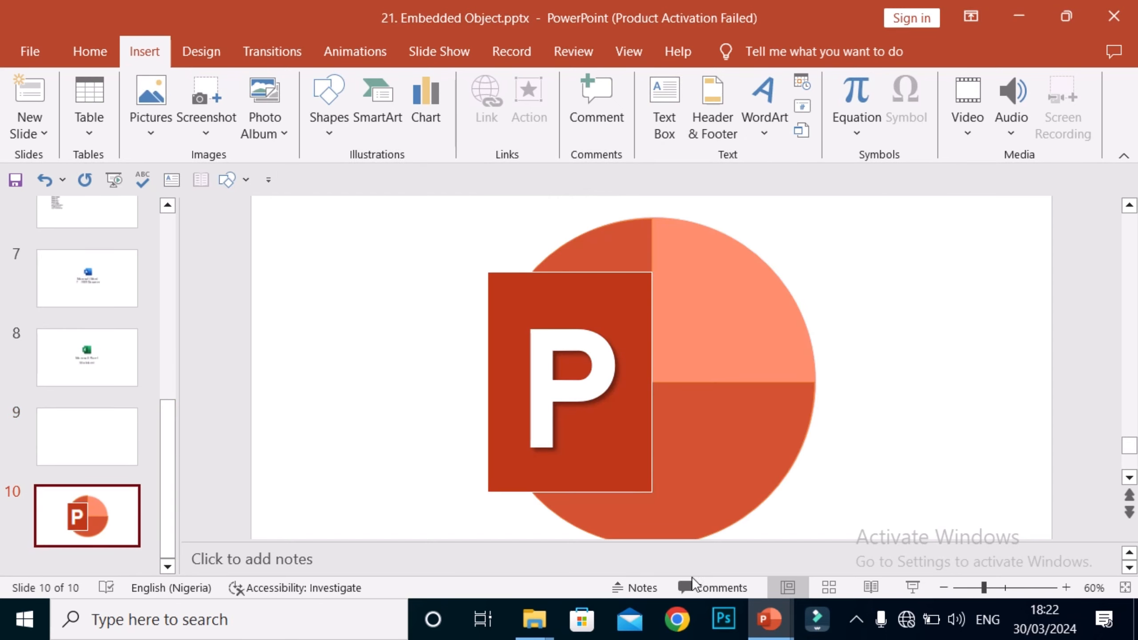
left_click(880, 591)
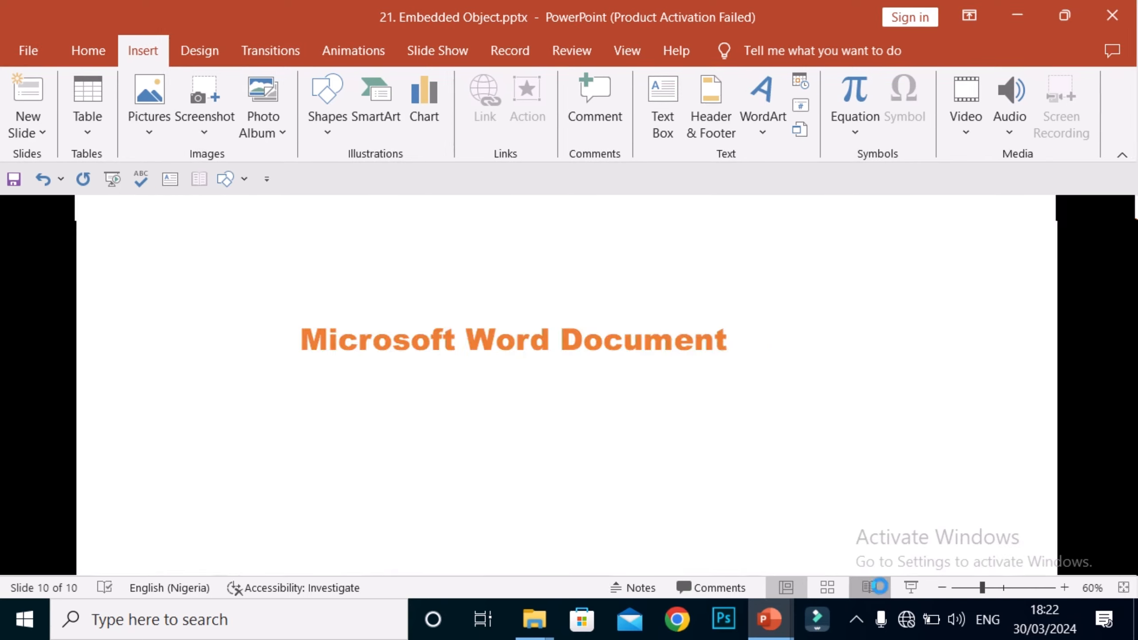